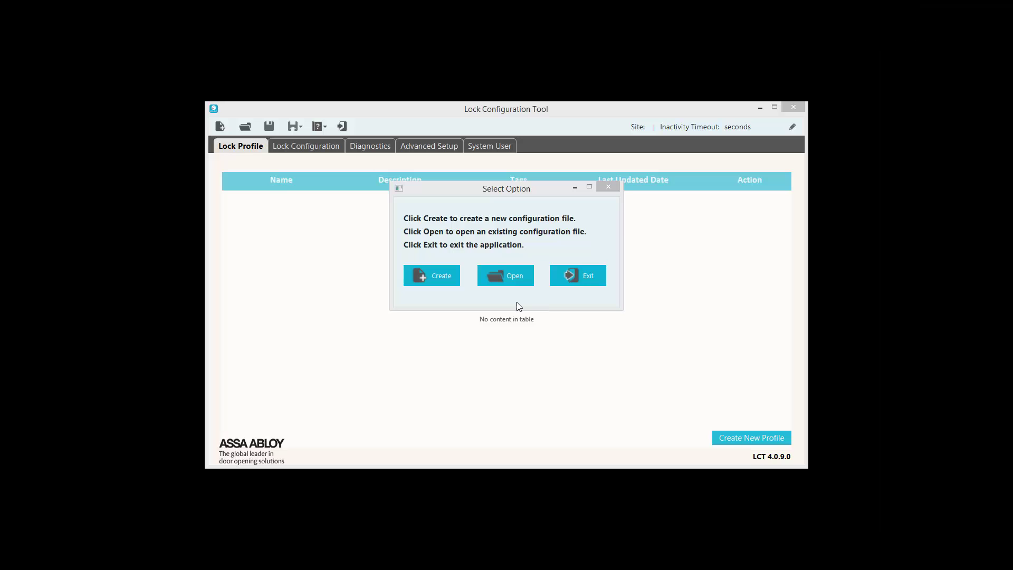
Step: Create an encrypted configuration file for site IN120_Site with a 300 s timeout and an administrator password
click(439, 280)
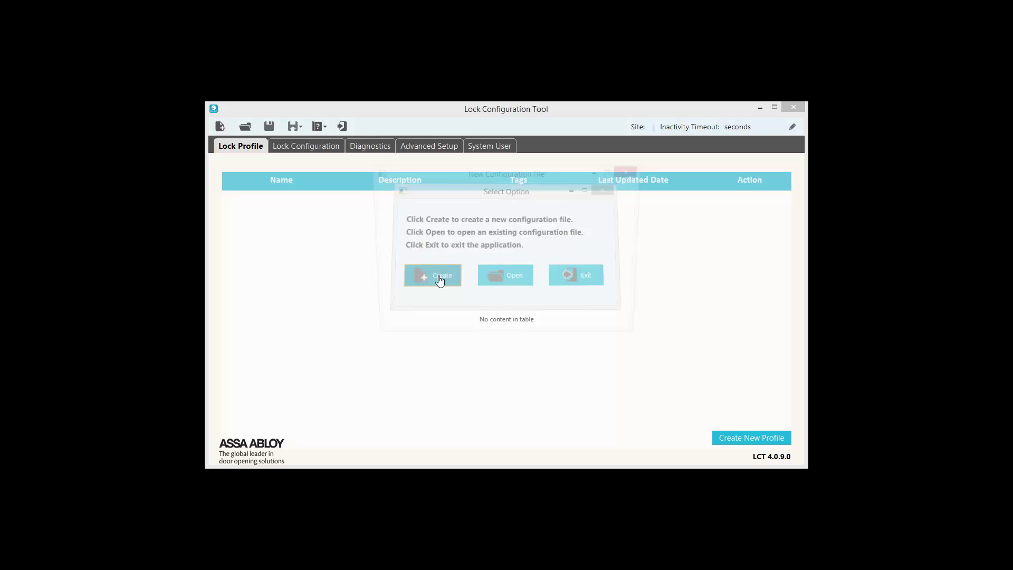
click(481, 230)
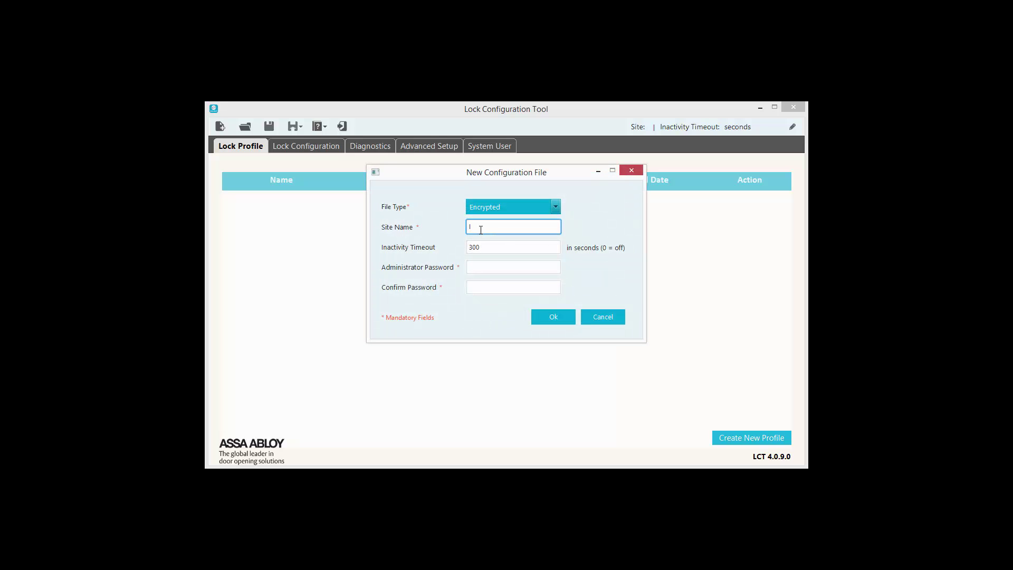
text(IN)
text(130)
text(_Site)
click(483, 267)
text(••••••)
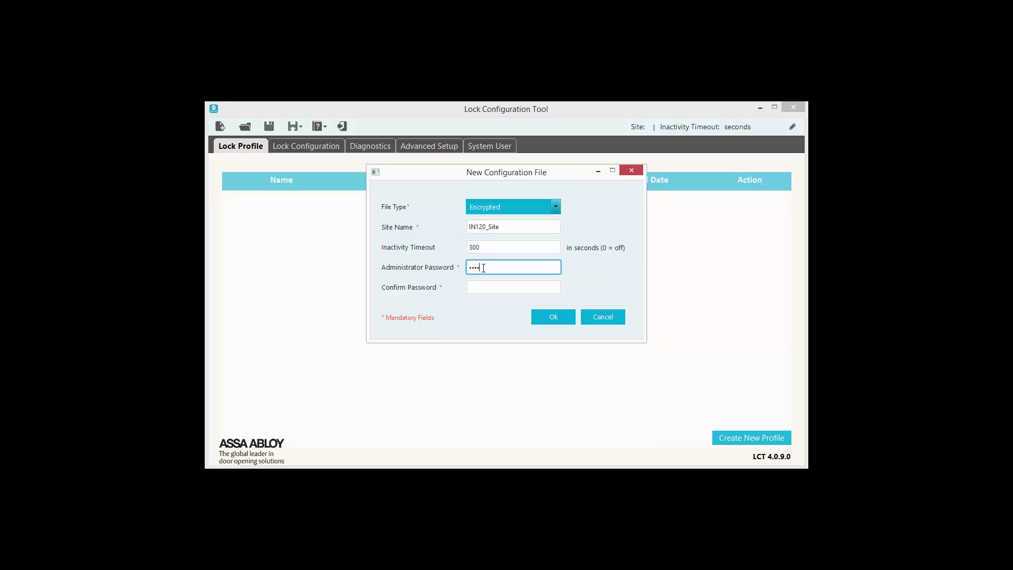
key(Tab)
text(•••••••)
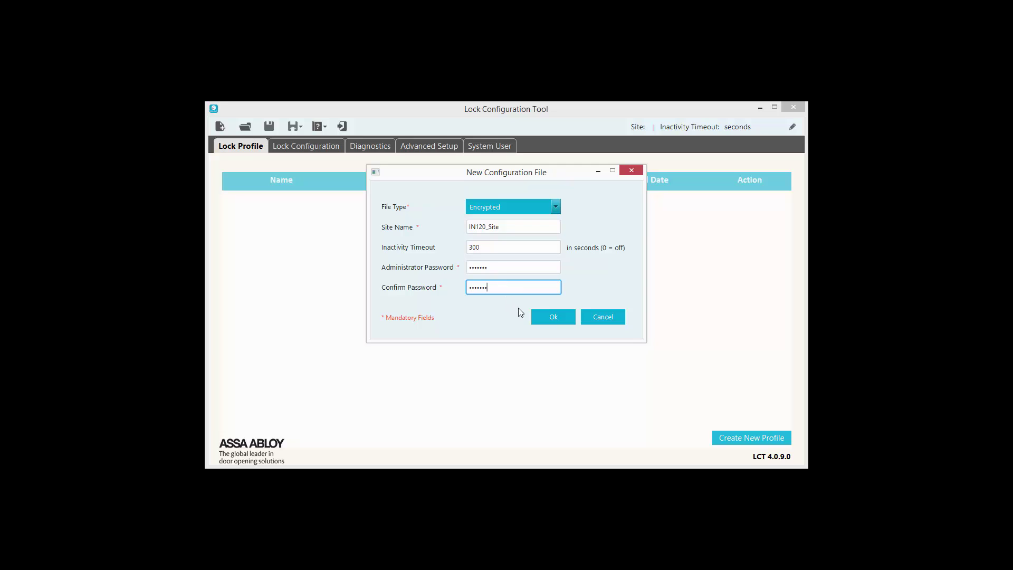
click(536, 319)
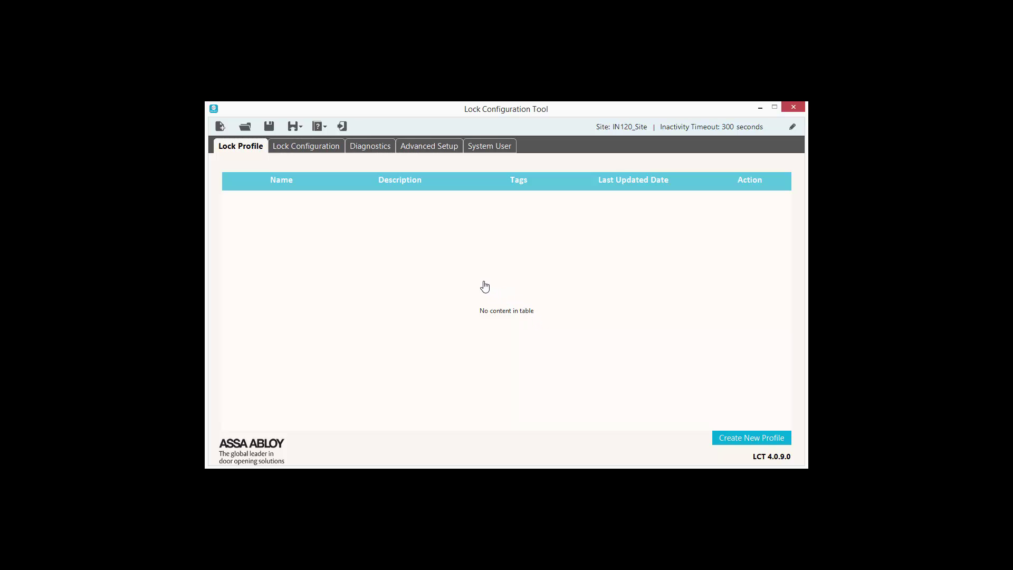
click(308, 153)
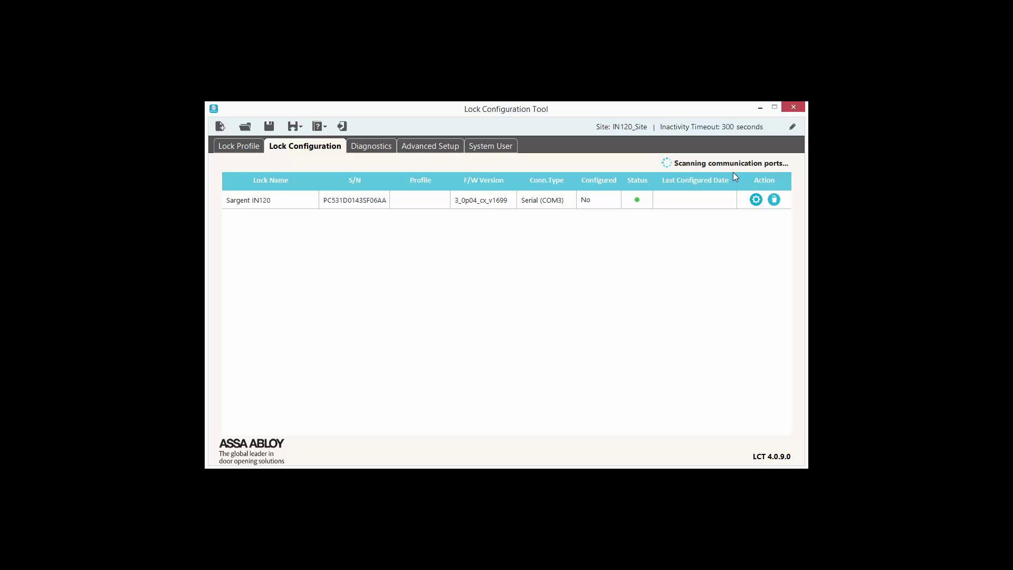
click(681, 200)
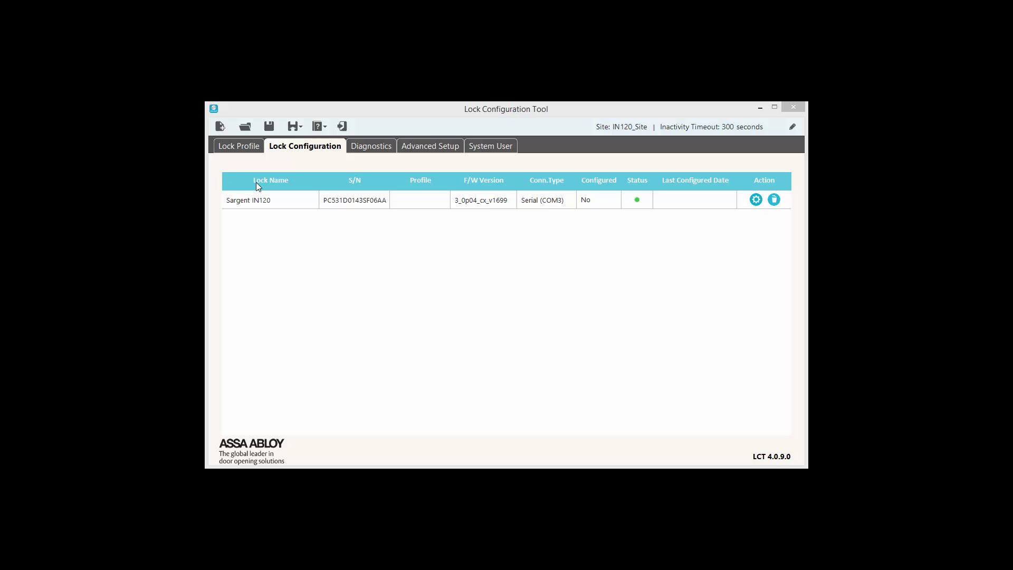
click(240, 150)
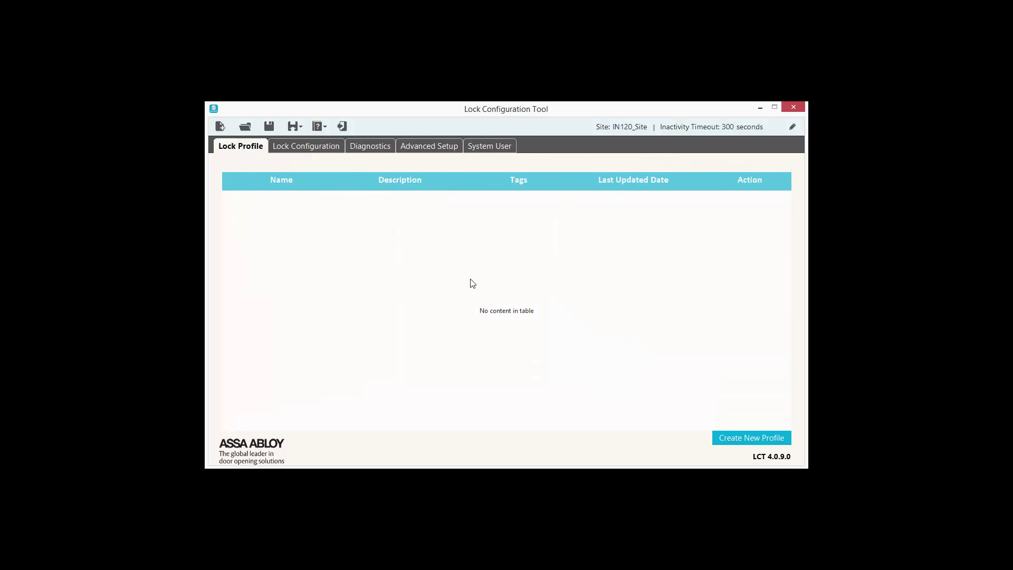
Step: Create a new lock profile named IN120
click(743, 439)
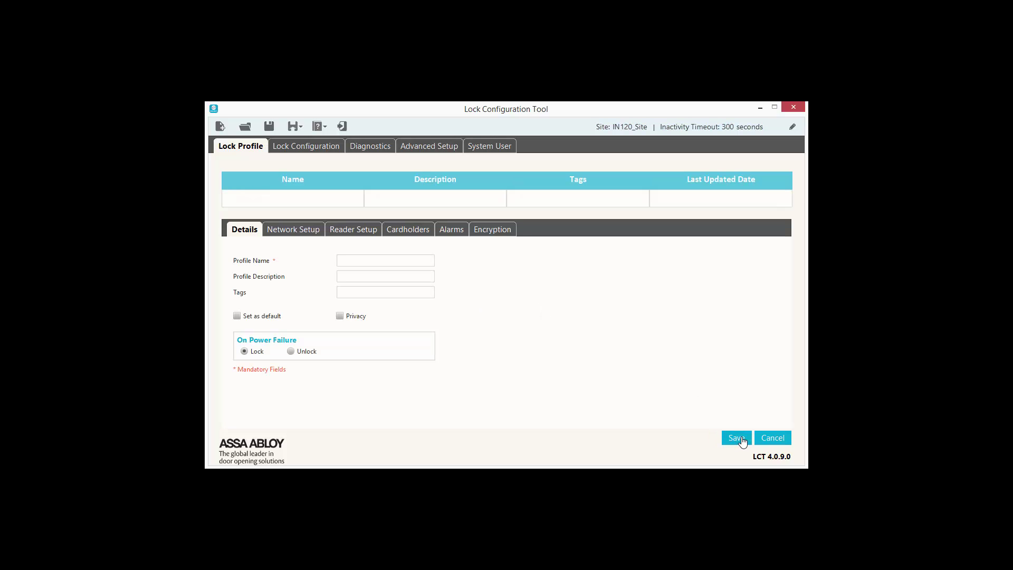
click(395, 259)
text(IN120)
click(731, 441)
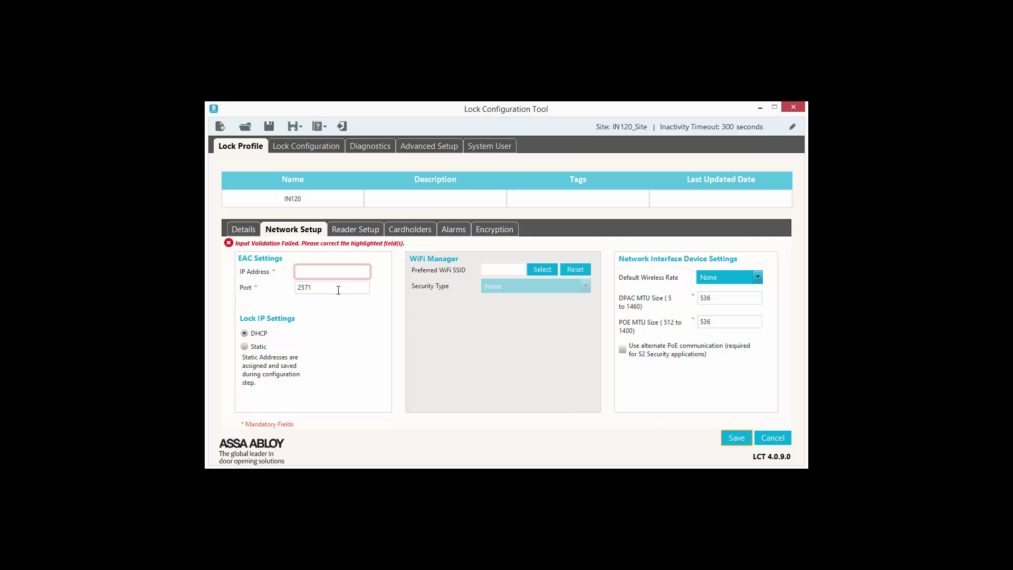
Step: Set the EAC IP address to 10.160.70.21 and give the lock a static IP
click(331, 275)
text(10.150.70.)
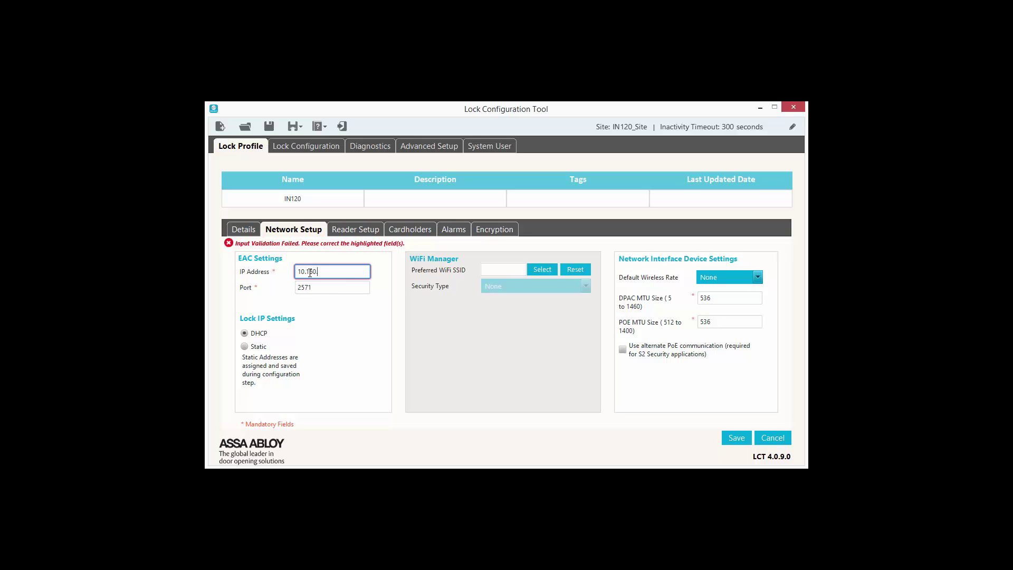
text(21)
click(244, 347)
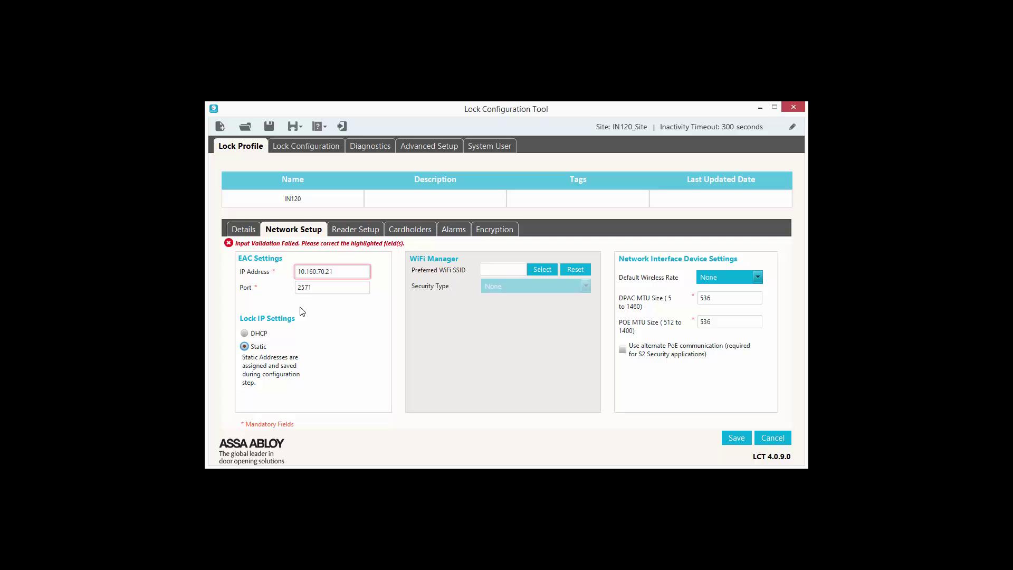
Step: Choose AC_Support as the preferred Wi-Fi, enter its WPA2 AES key, and save IN120
click(540, 271)
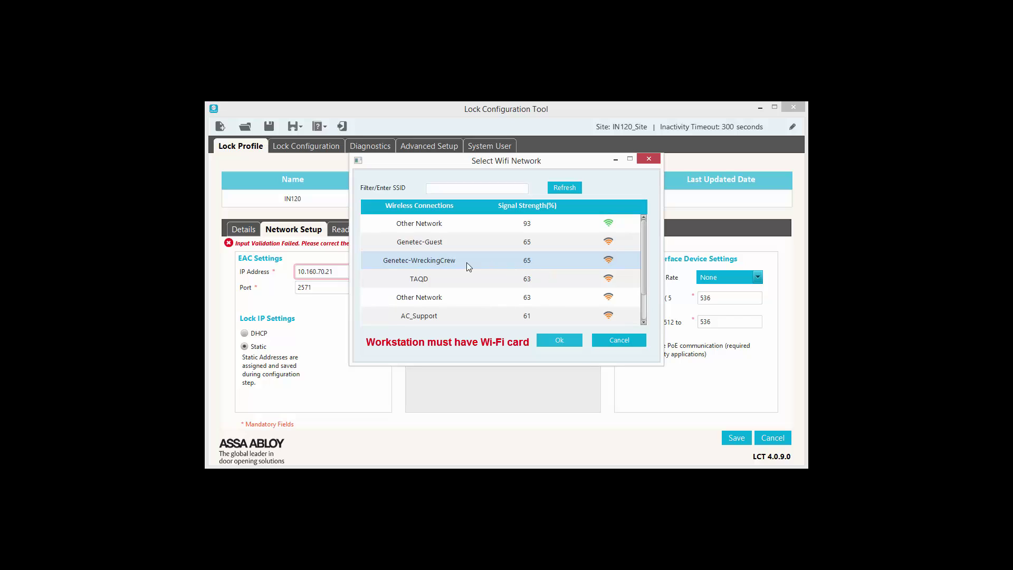
click(447, 315)
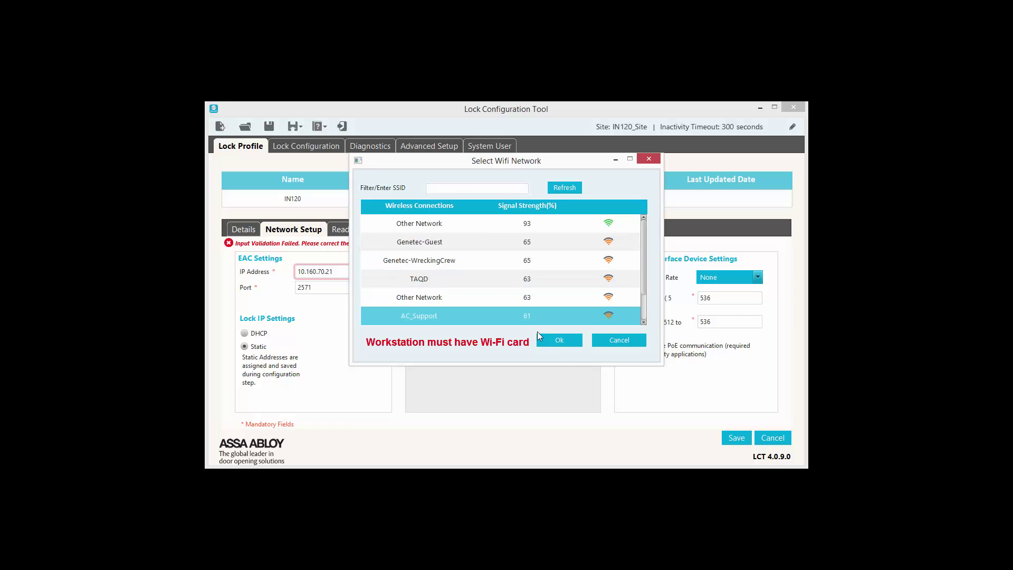
click(560, 340)
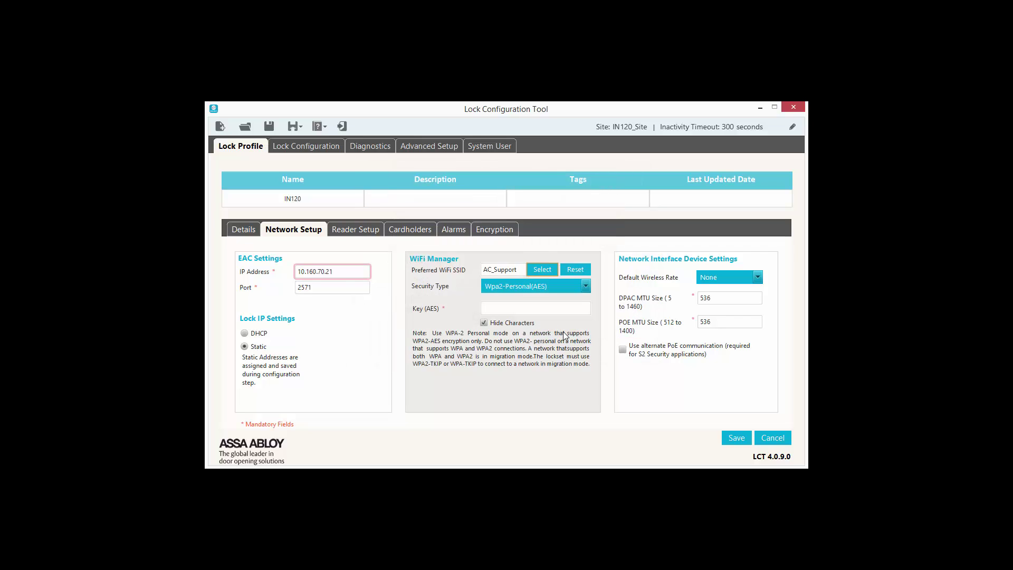
click(562, 310)
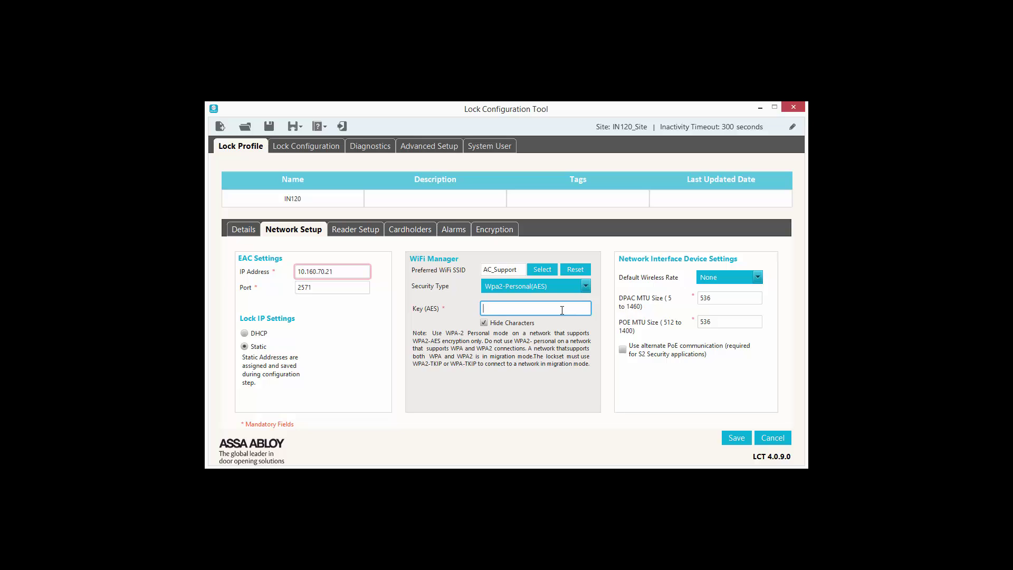
text(************)
click(736, 438)
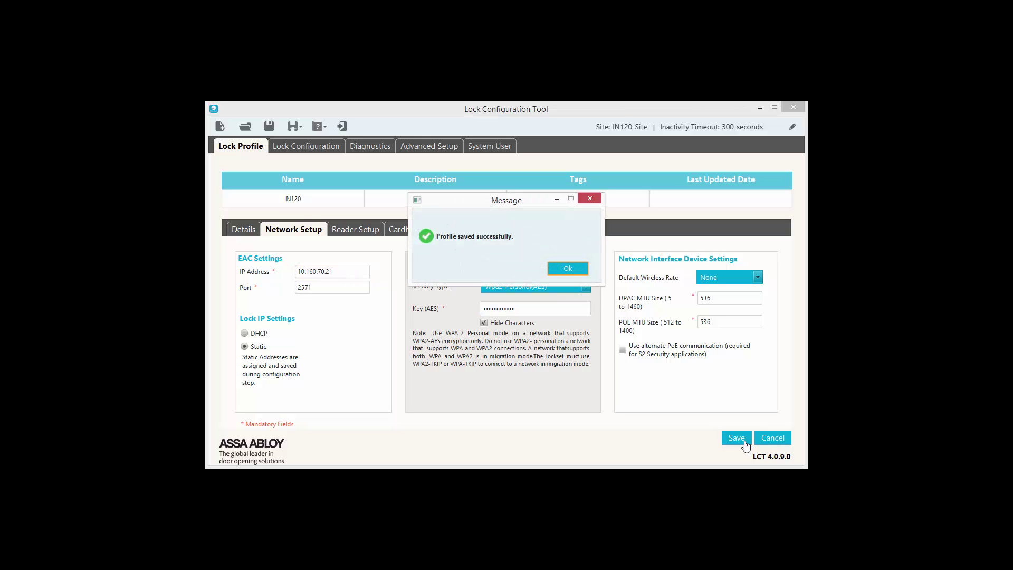
Step: Reopen the IN120 profile and set its reader type to multiCLASS Reader
click(568, 269)
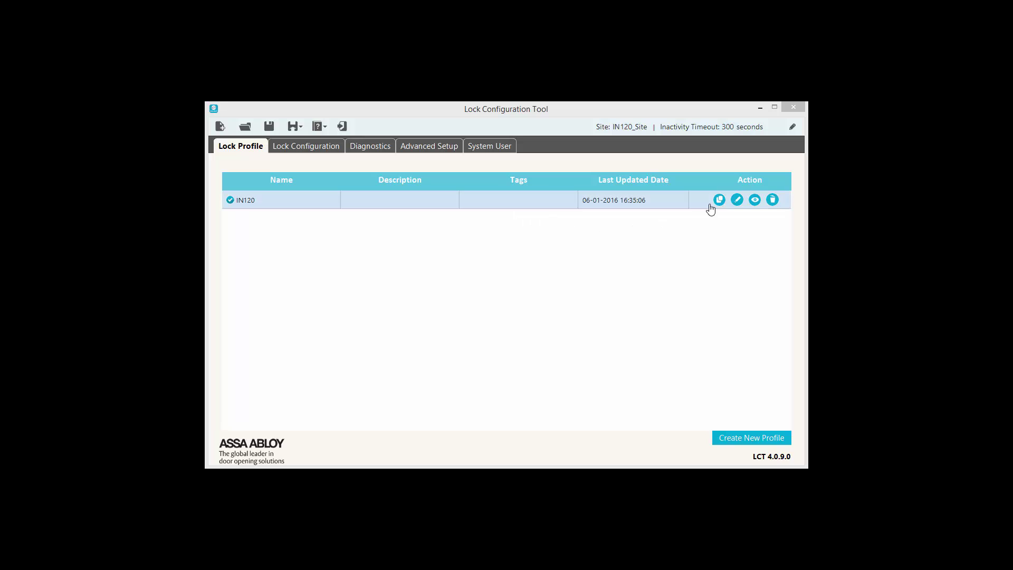
click(736, 200)
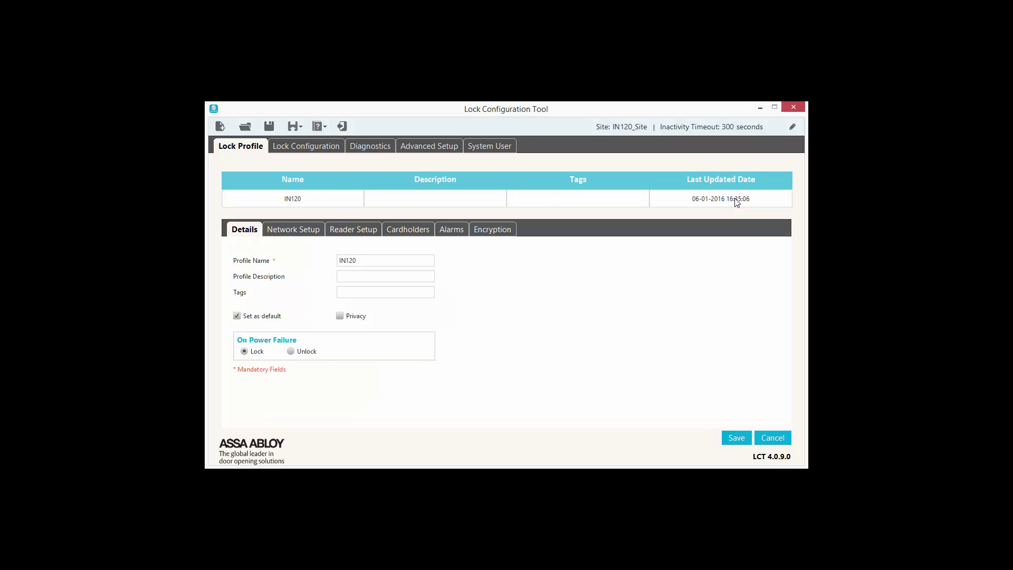
click(339, 233)
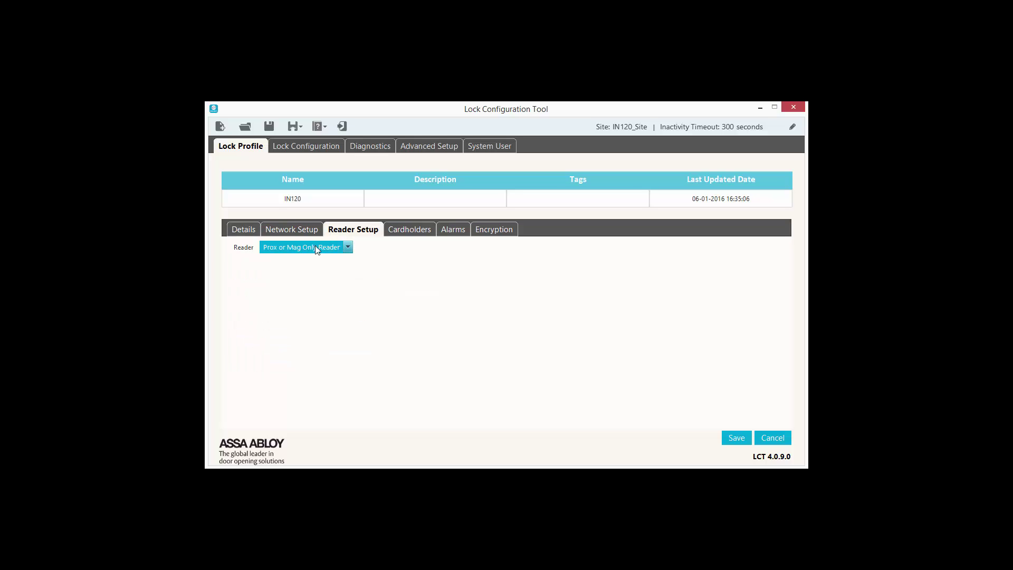
click(347, 246)
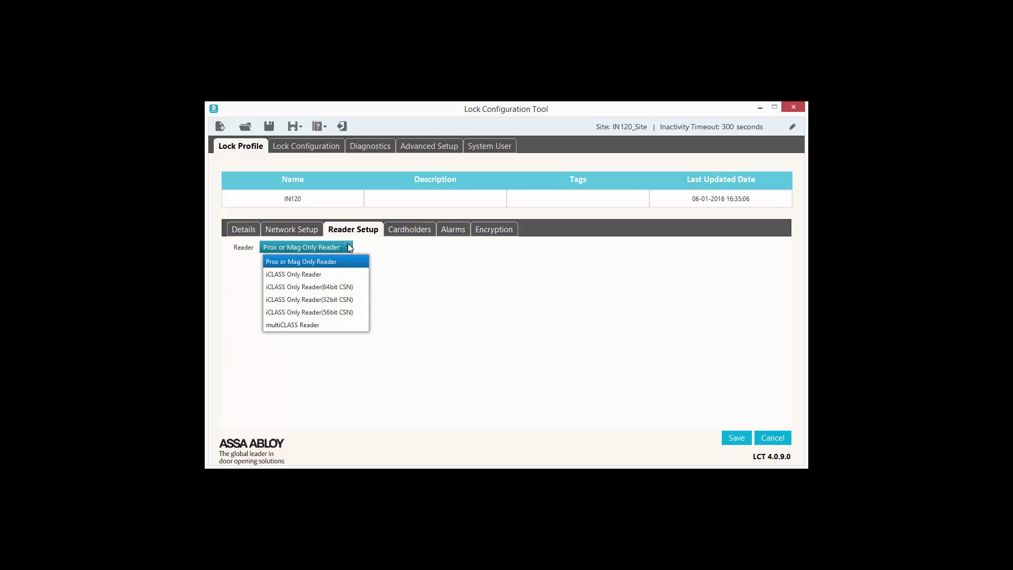
click(306, 325)
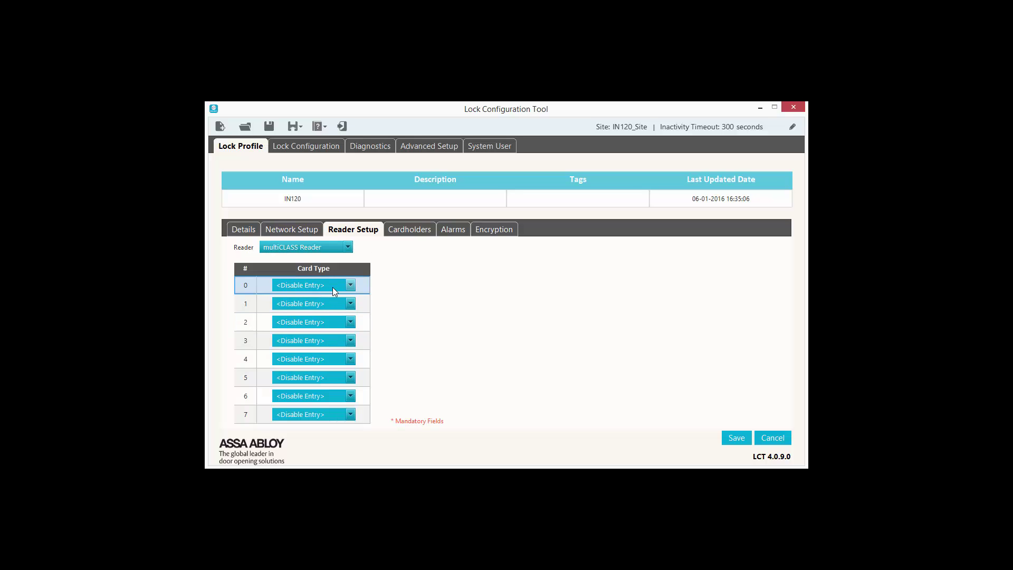
Step: Set card types to iCLASS/iCLASS SE and HID Prox, then save the profile
click(350, 286)
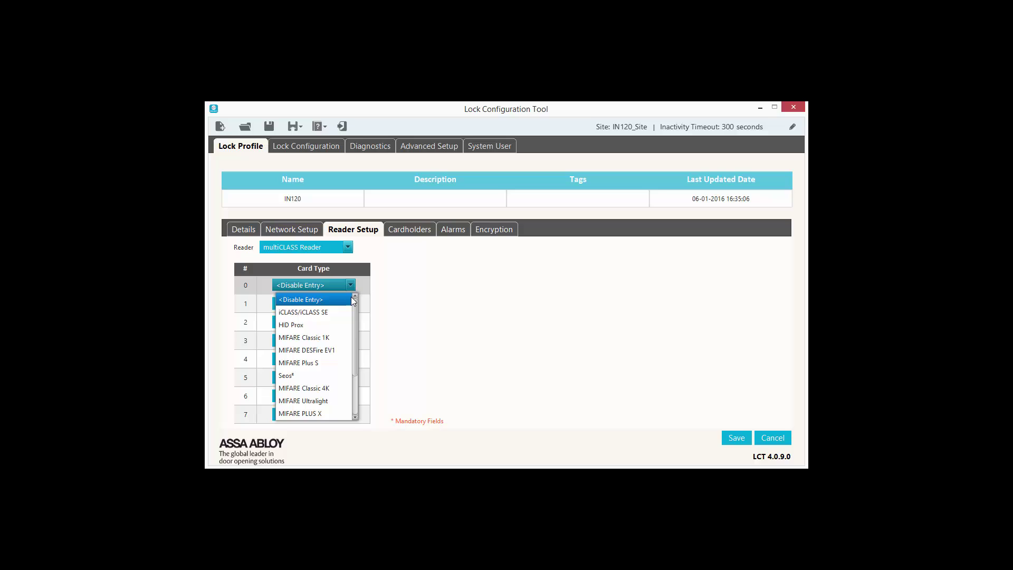
click(334, 312)
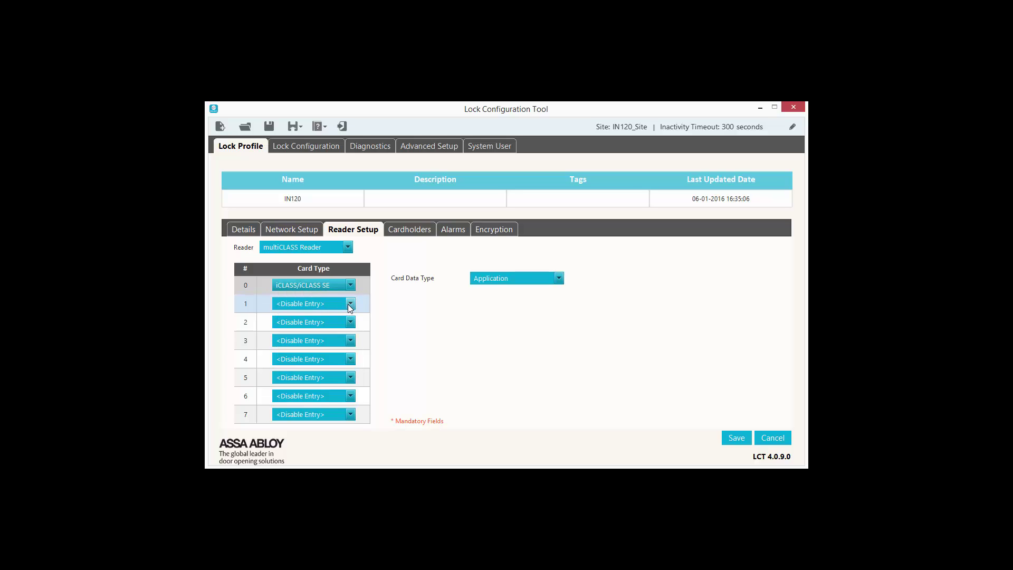
click(349, 304)
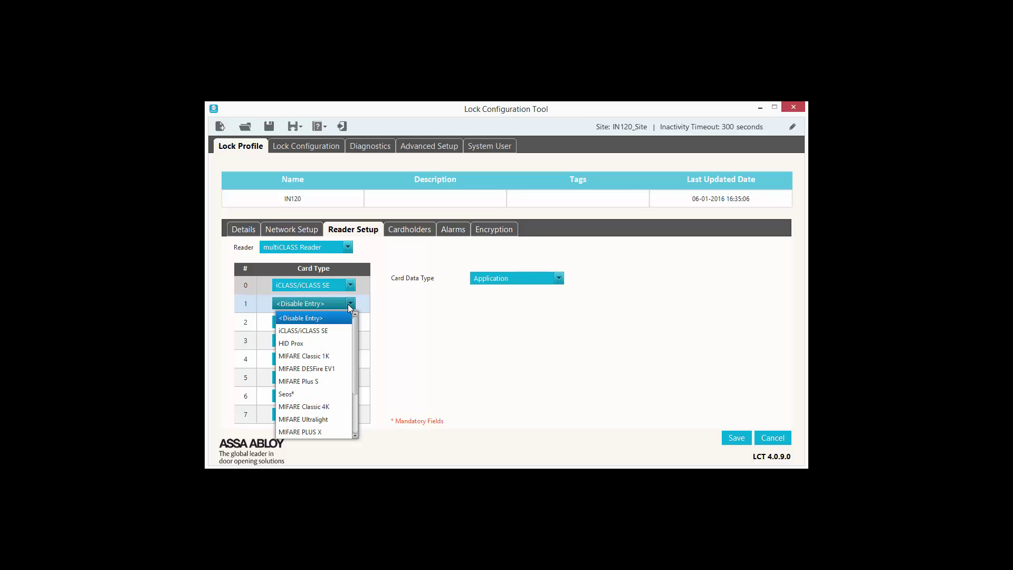
click(320, 342)
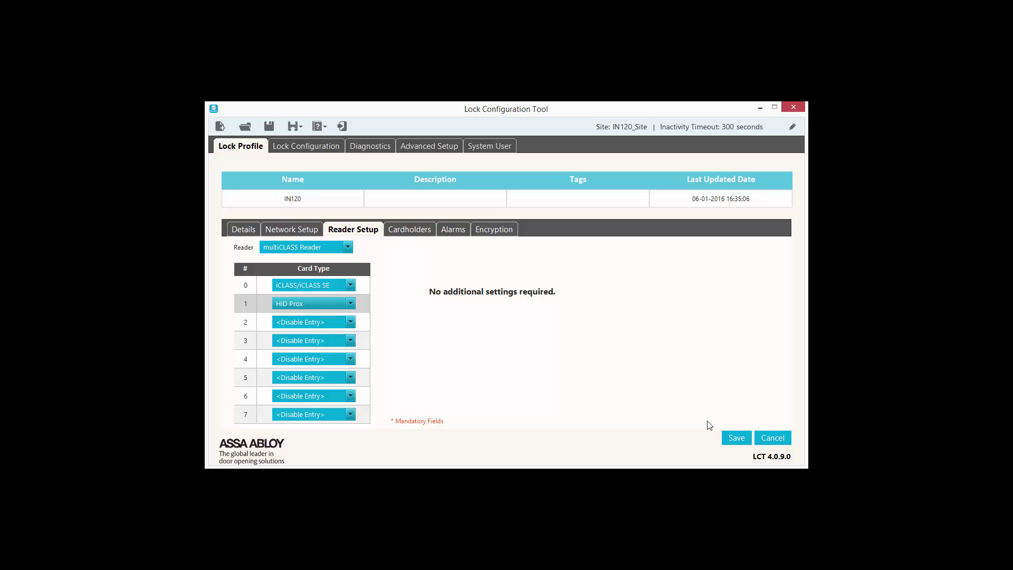
click(737, 438)
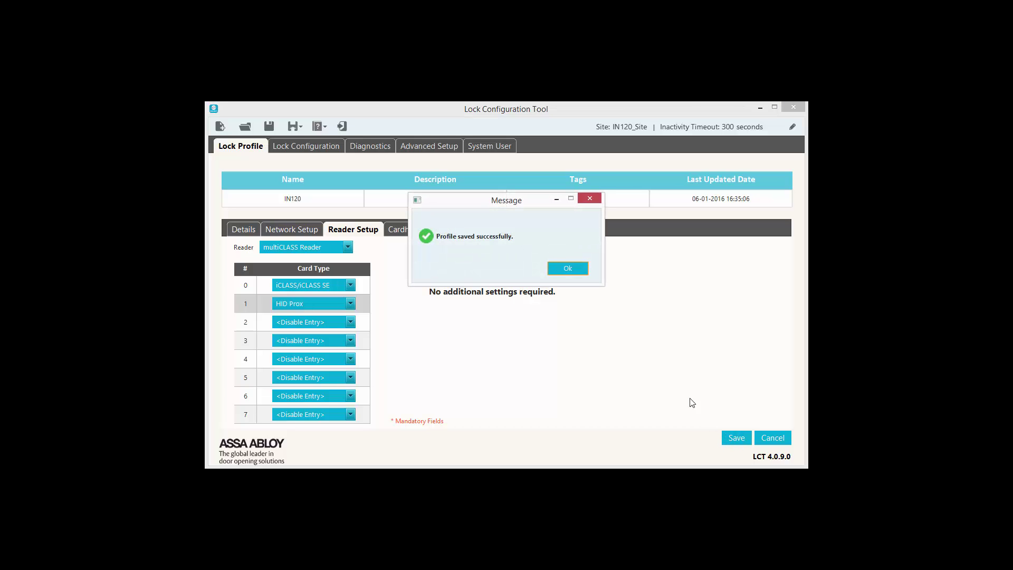
click(560, 269)
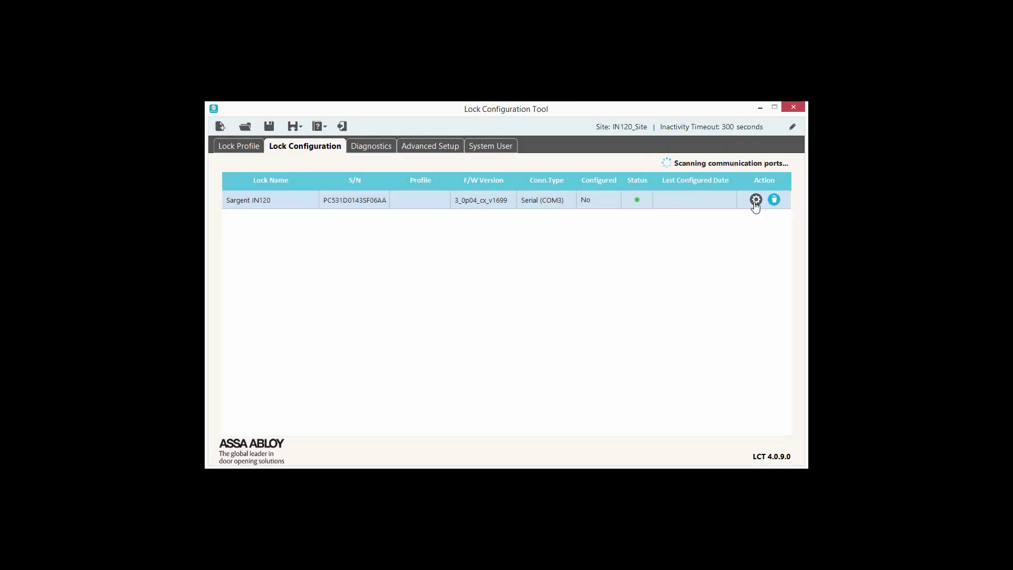
Step: Configure the Sargent IN120 lock at 10.0.83.151, mask 255.255.255.0, gateway 10.0.83.1
click(755, 201)
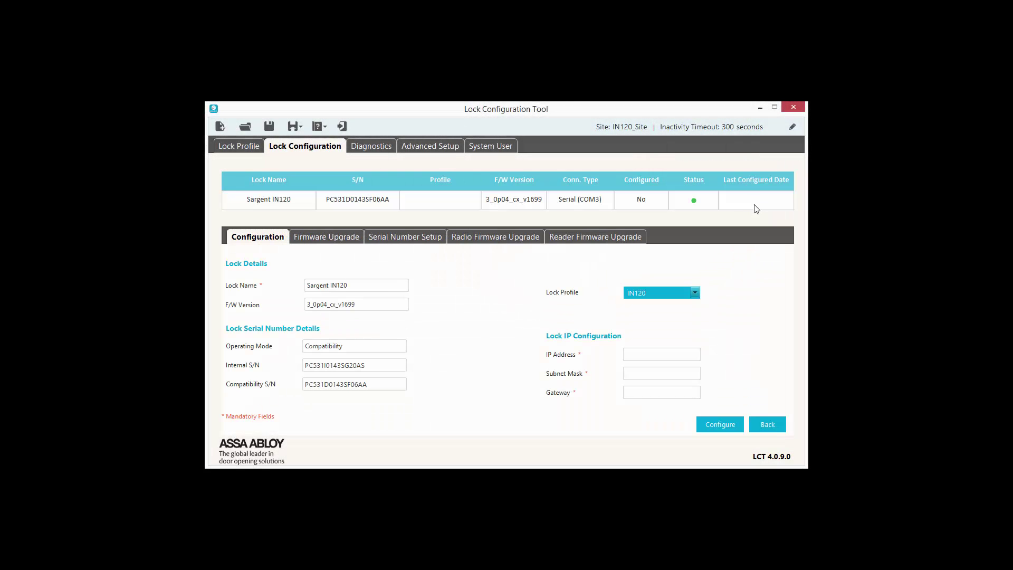
click(642, 354)
text(10.0.10.151)
key(Tab)
text(255.255.255.0)
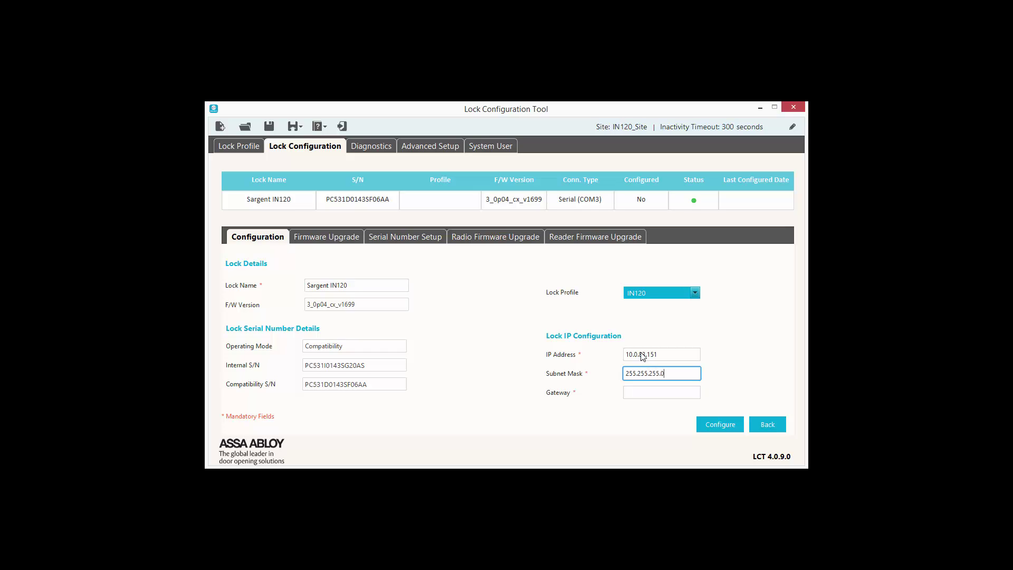
key(Tab)
text(10.)
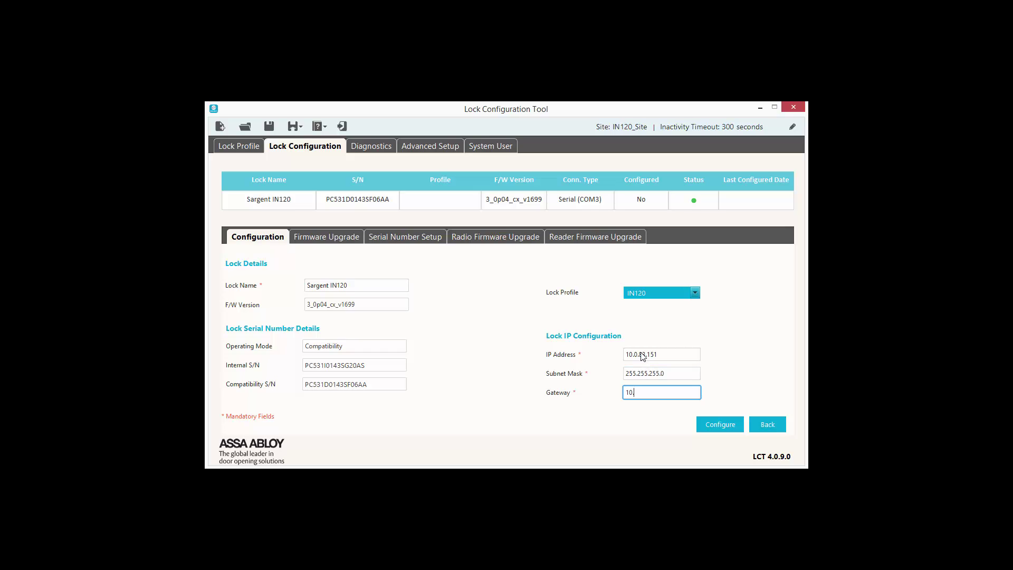
text(0.83.1)
click(720, 426)
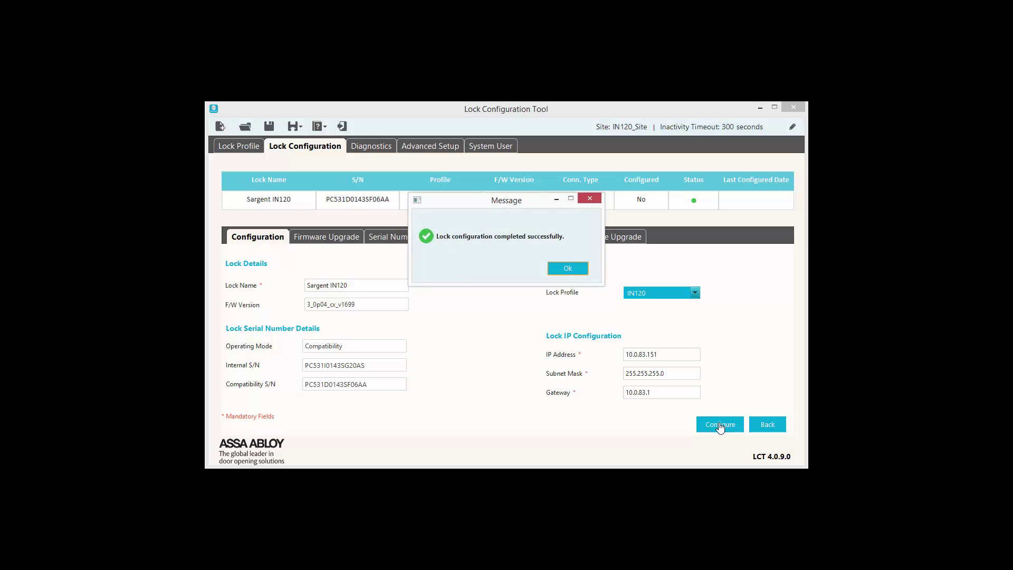
click(574, 269)
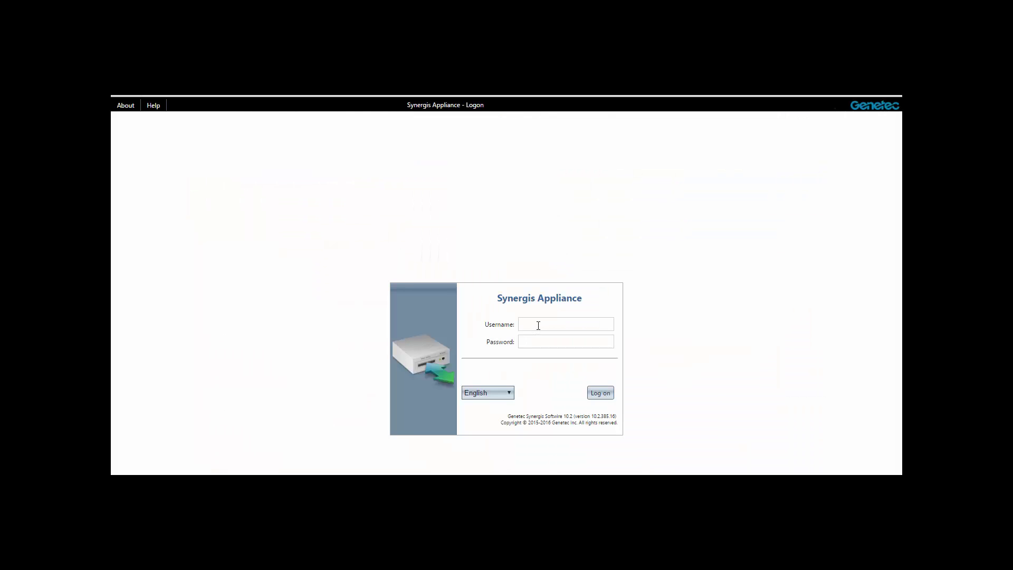
Step: Log on to the portal as admin with the default administrator password
click(538, 325)
text(ad)
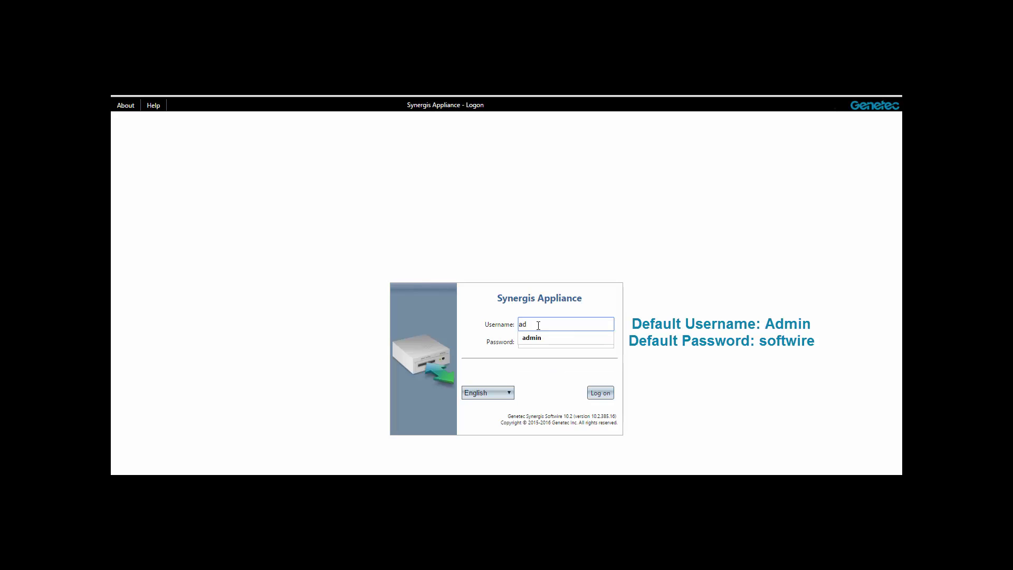
text(min)
key(Tab)
text(softwi)
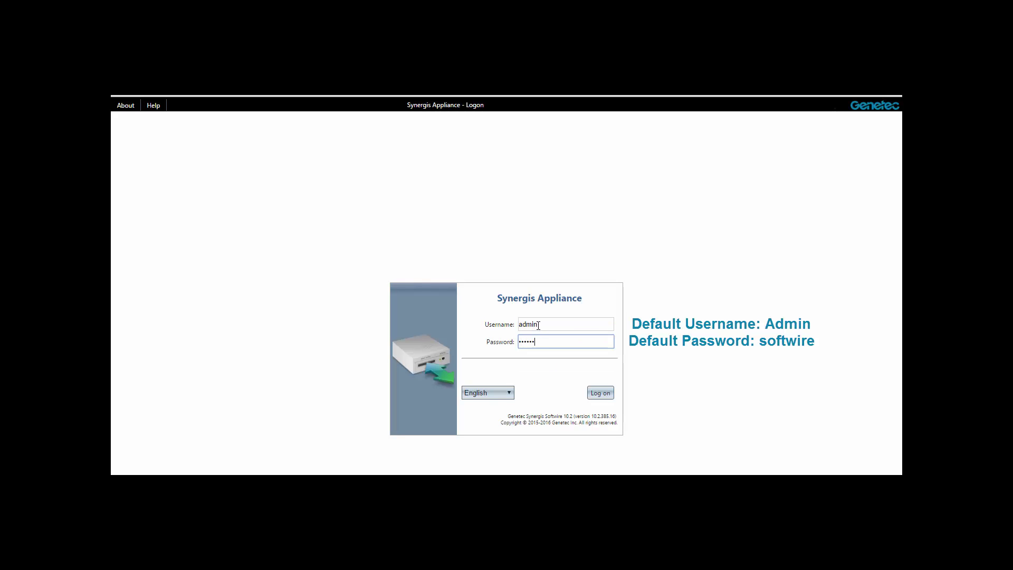
text(re)
key(Return)
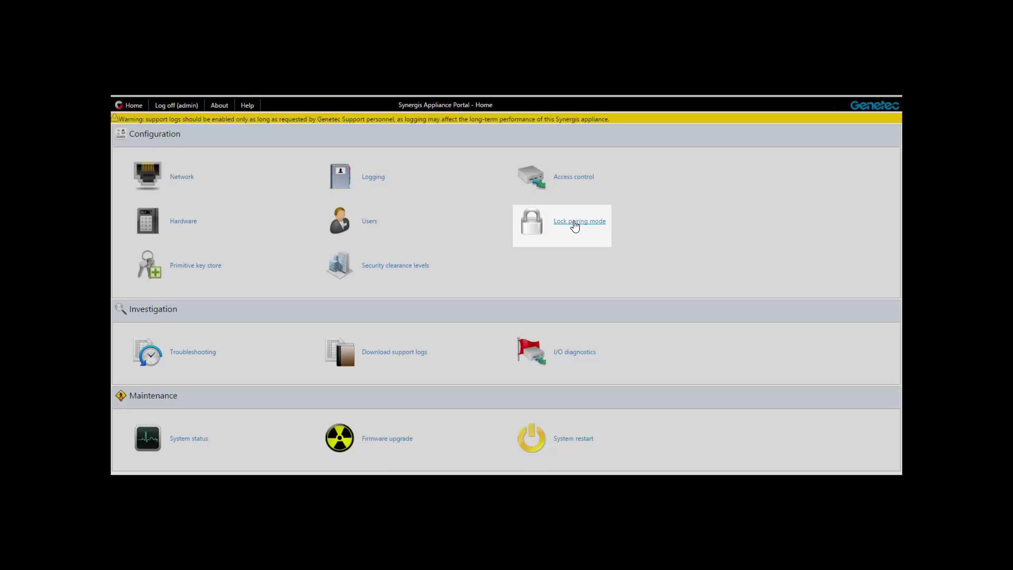
Step: Run lock pairing with 'Add locks upon discovery', save the lock at 10.0.83.151, and go Home
click(574, 222)
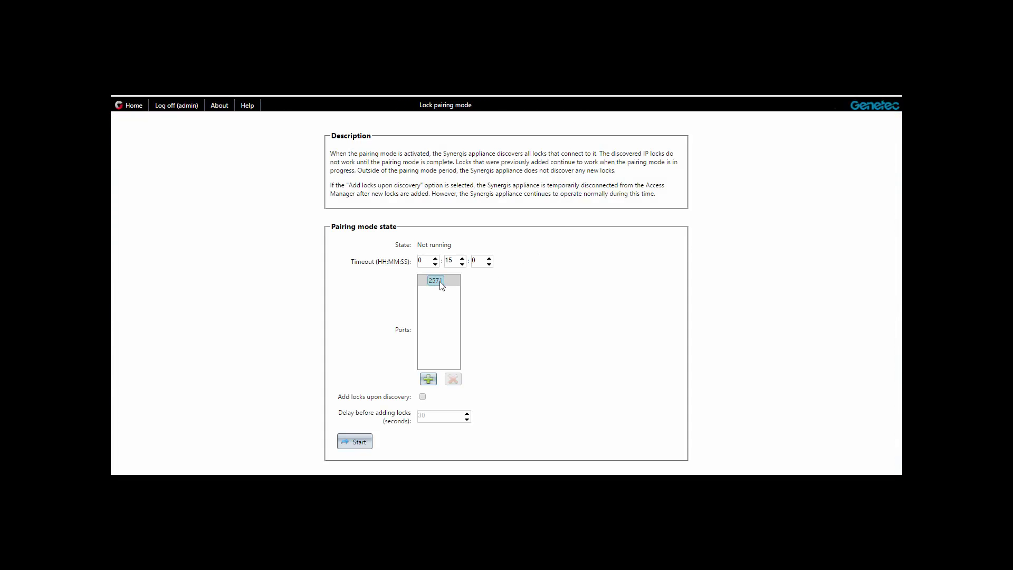
click(423, 397)
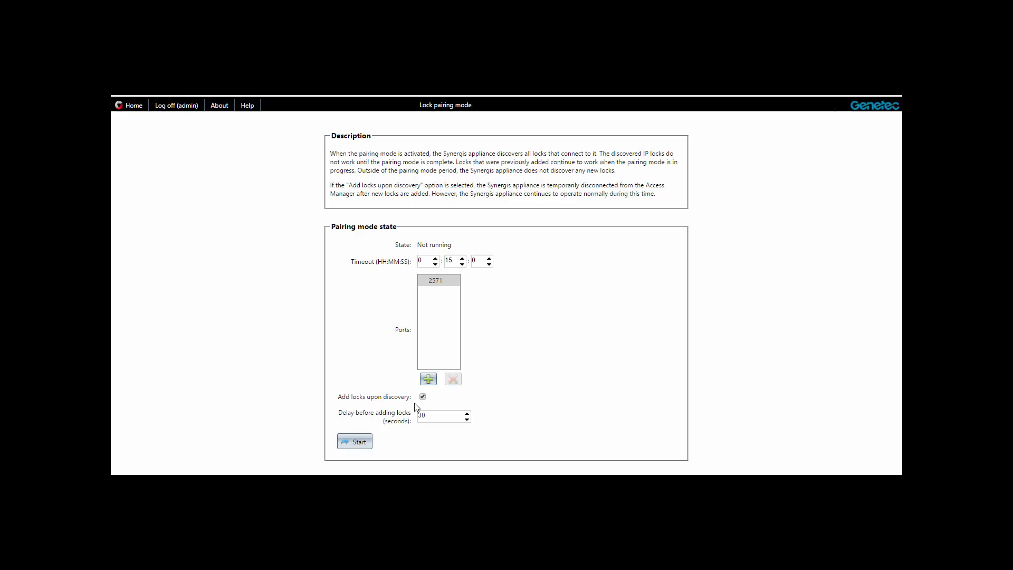
click(354, 444)
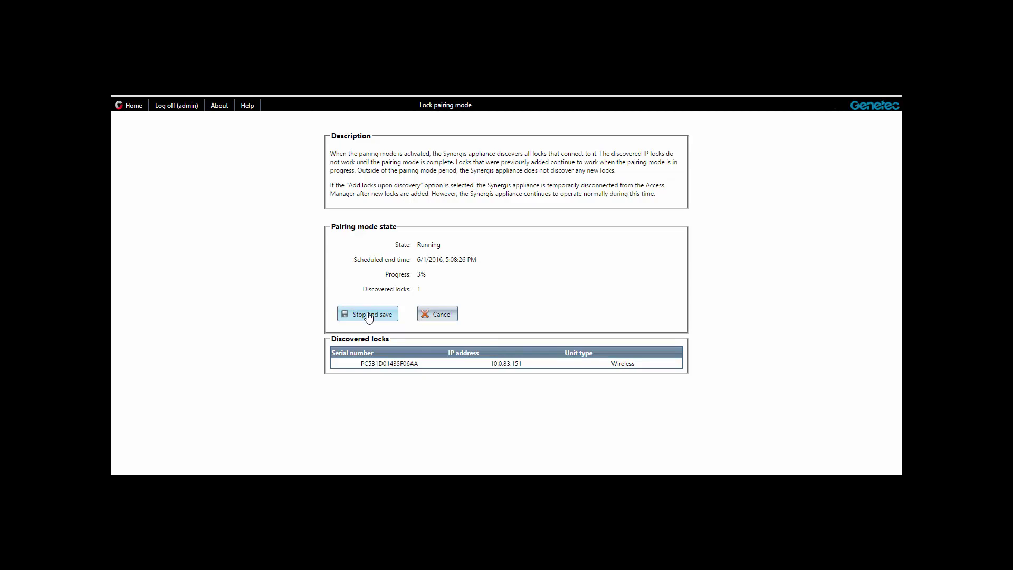
click(369, 315)
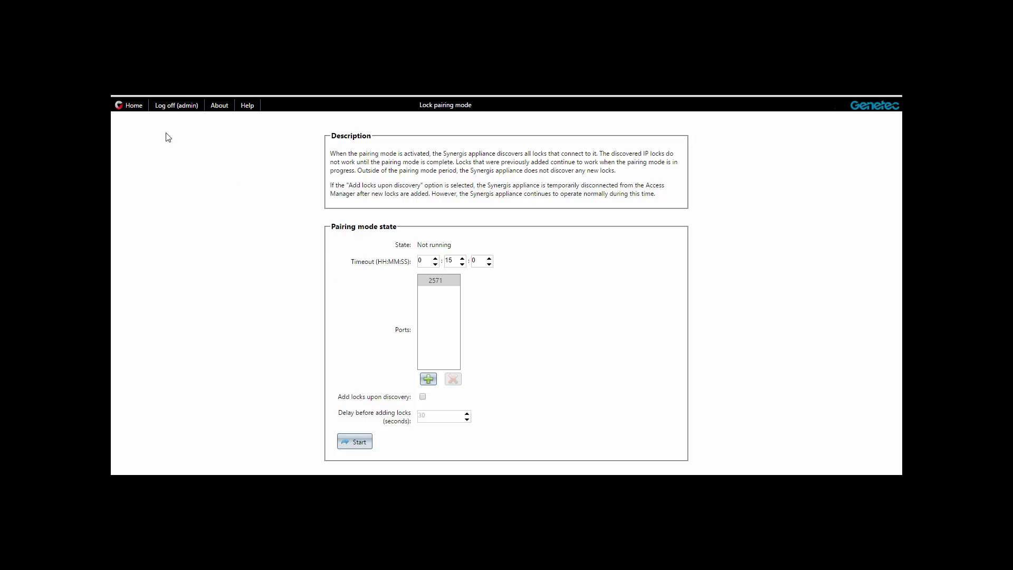
click(134, 110)
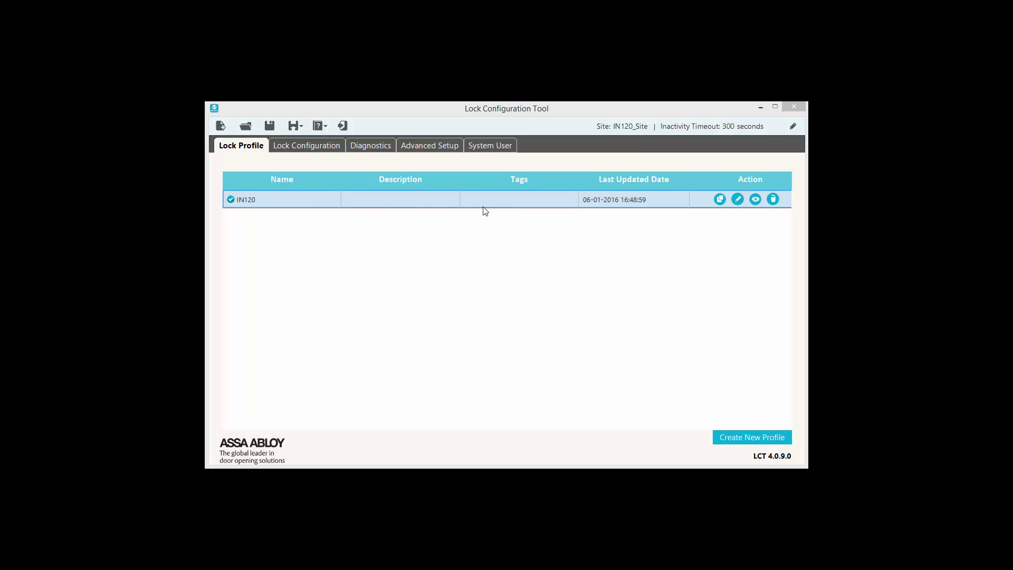
Step: Generate a new lock AES key for IN120, copy it to the clipboard, and save the profile
click(737, 200)
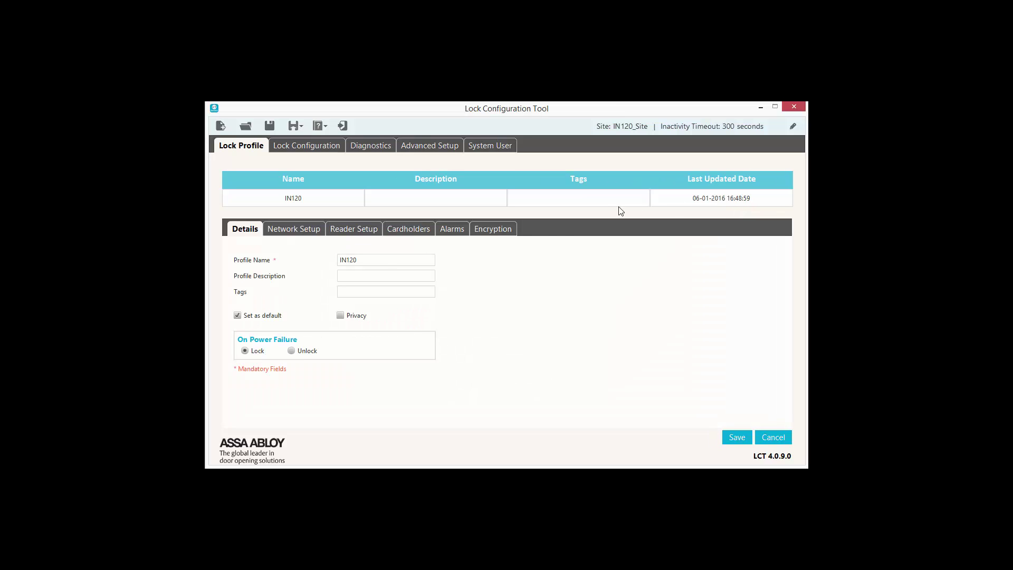
click(490, 232)
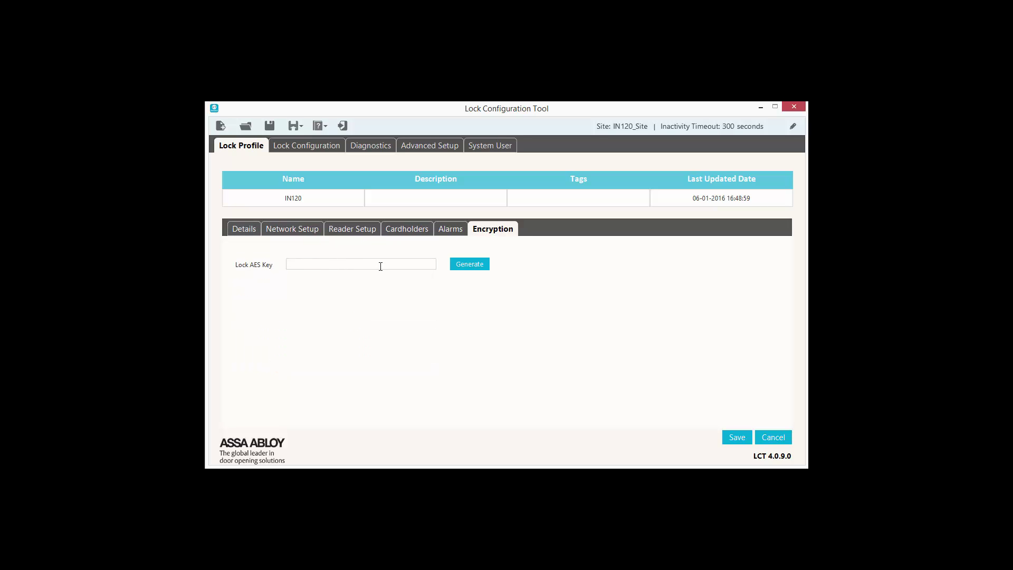
click(462, 269)
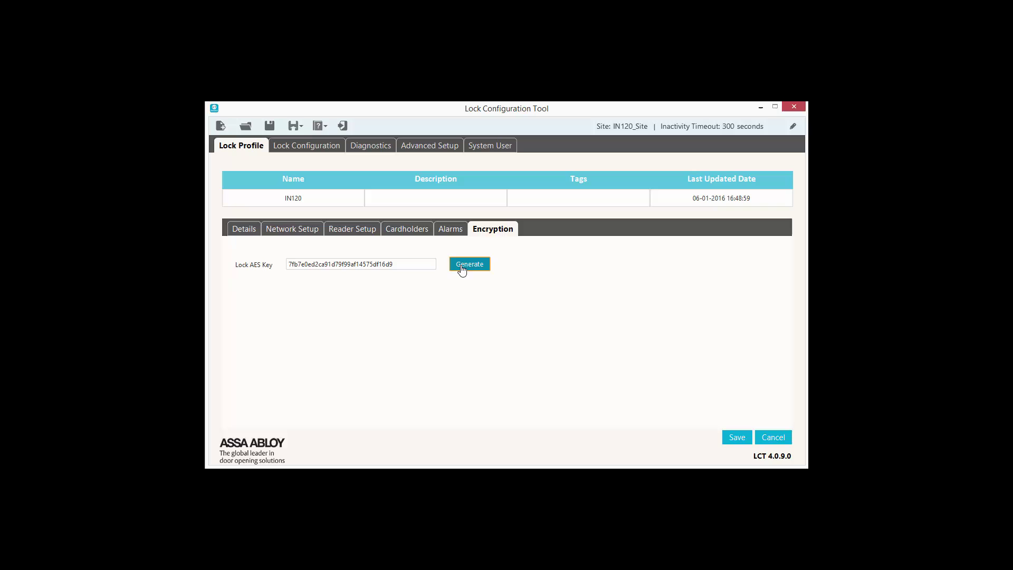
double_click(314, 264)
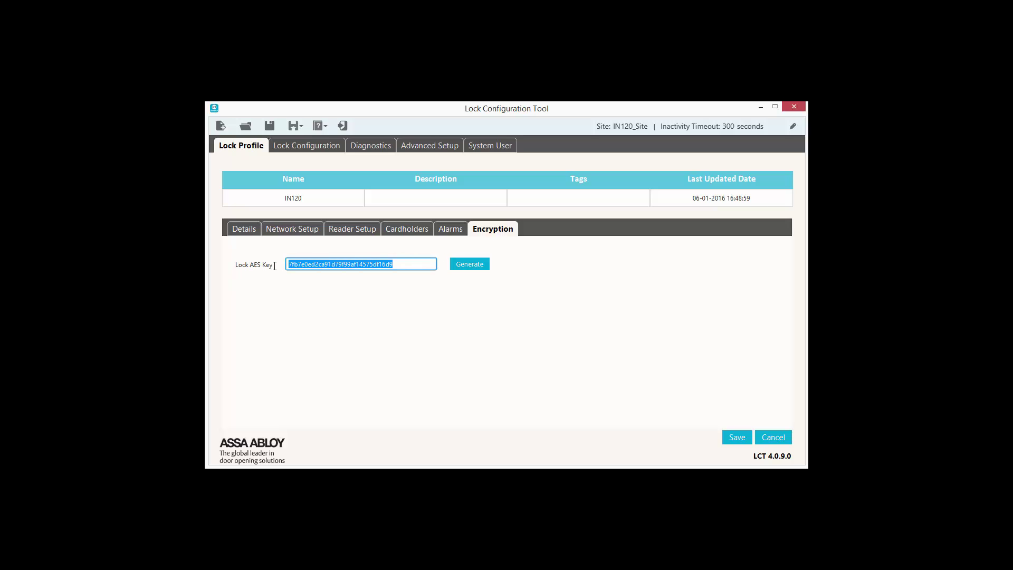
right_click(315, 263)
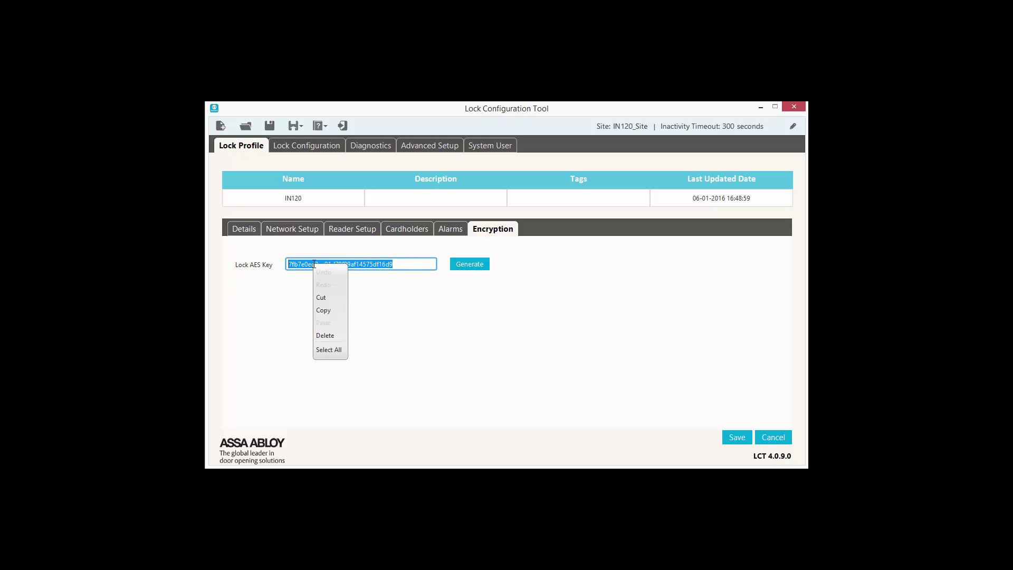
click(324, 311)
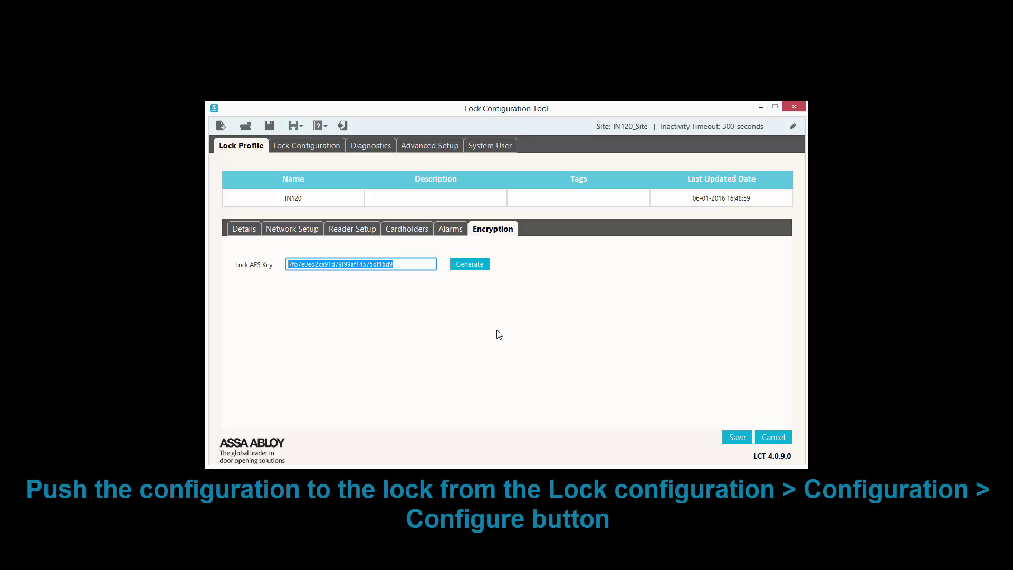
click(729, 439)
click(570, 269)
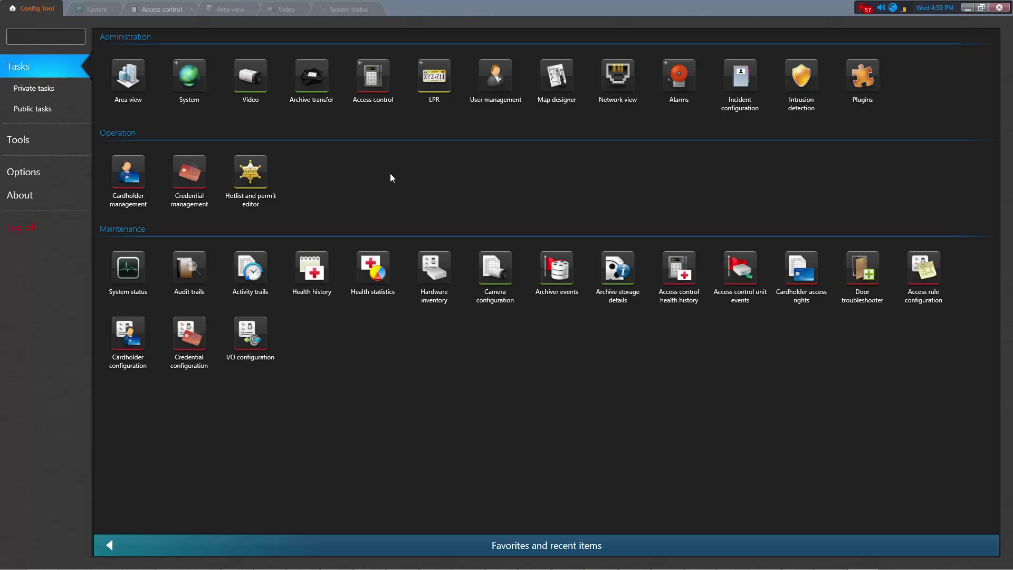
Step: Paste the copied AES key into Synergis Cloud Link's Assa Abloy IP lock settings
mouse_move(370, 83)
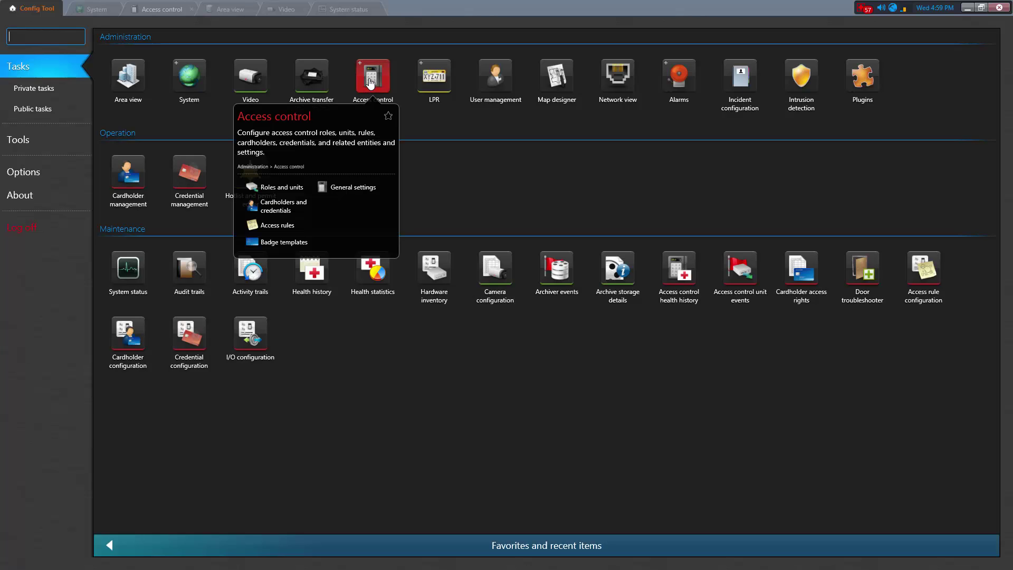
click(278, 188)
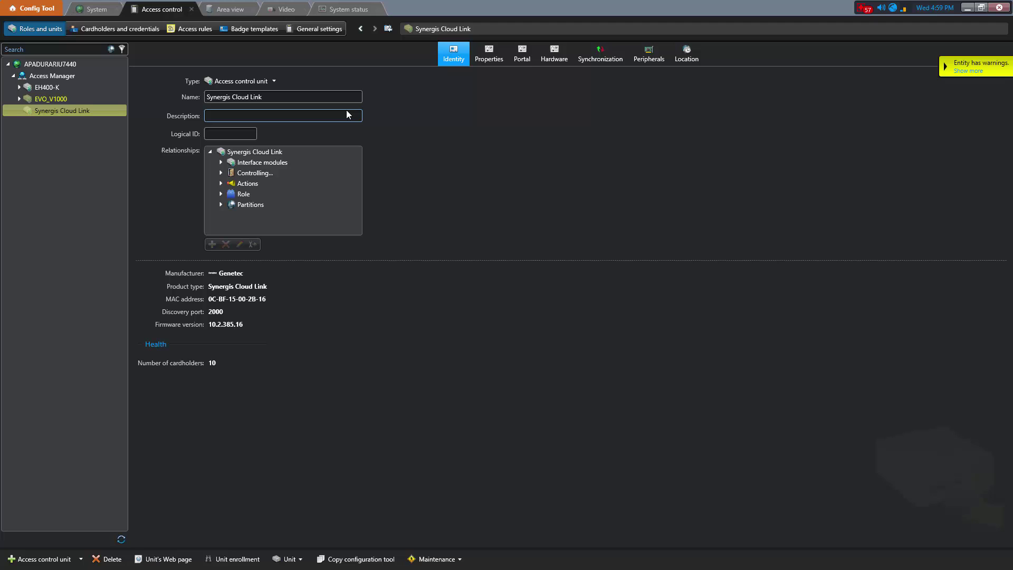
click(564, 63)
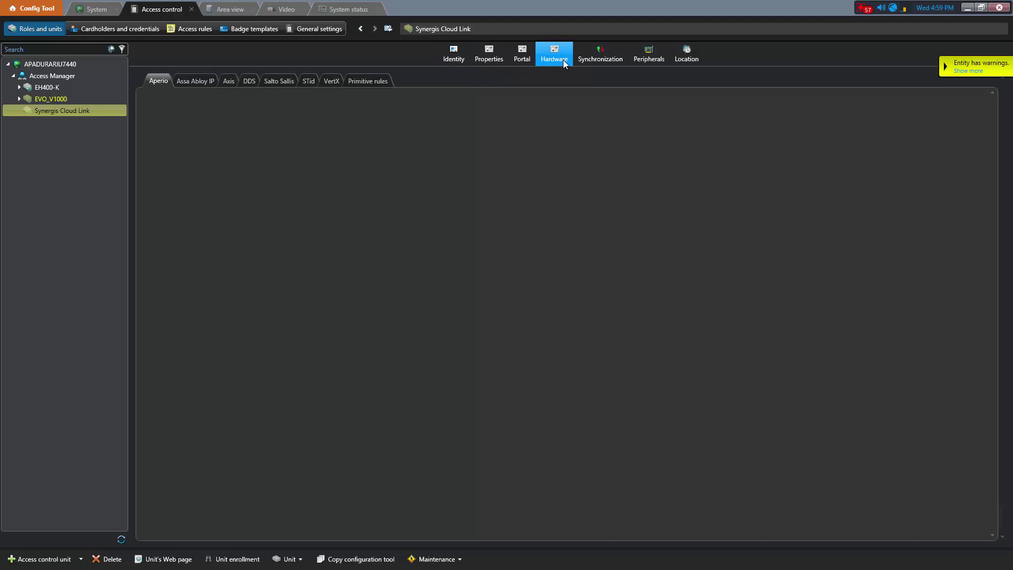
click(199, 80)
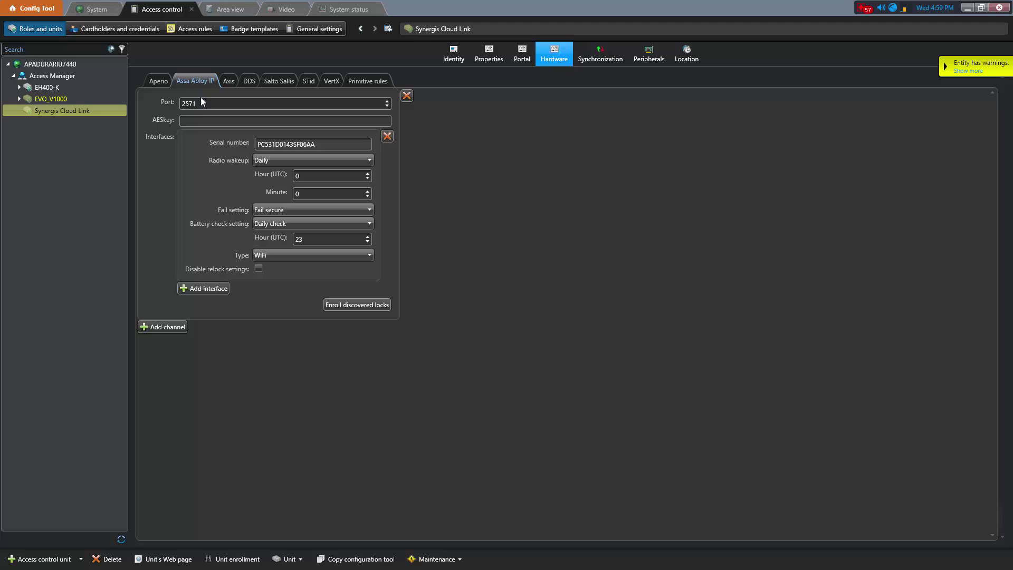
click(200, 121)
key(ctrl+v)
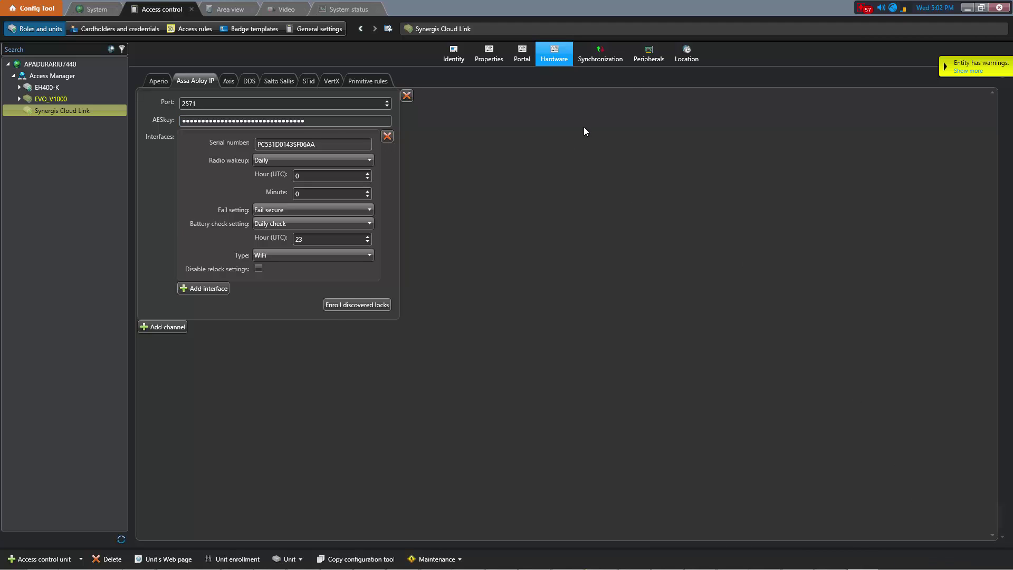
Step: Expand the Sargent-2571 interface in the Peripherals list to show its devices
click(651, 58)
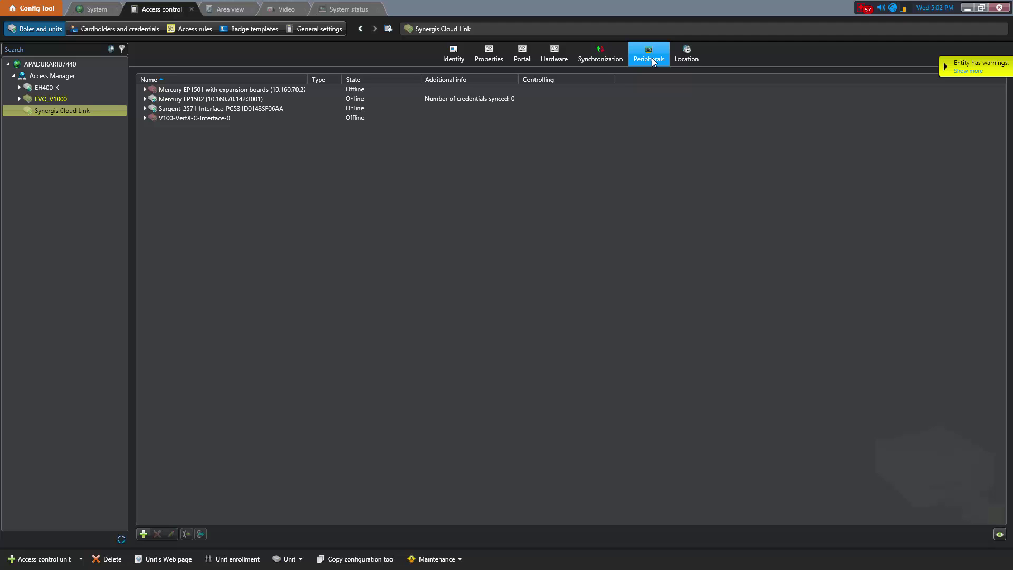
click(164, 110)
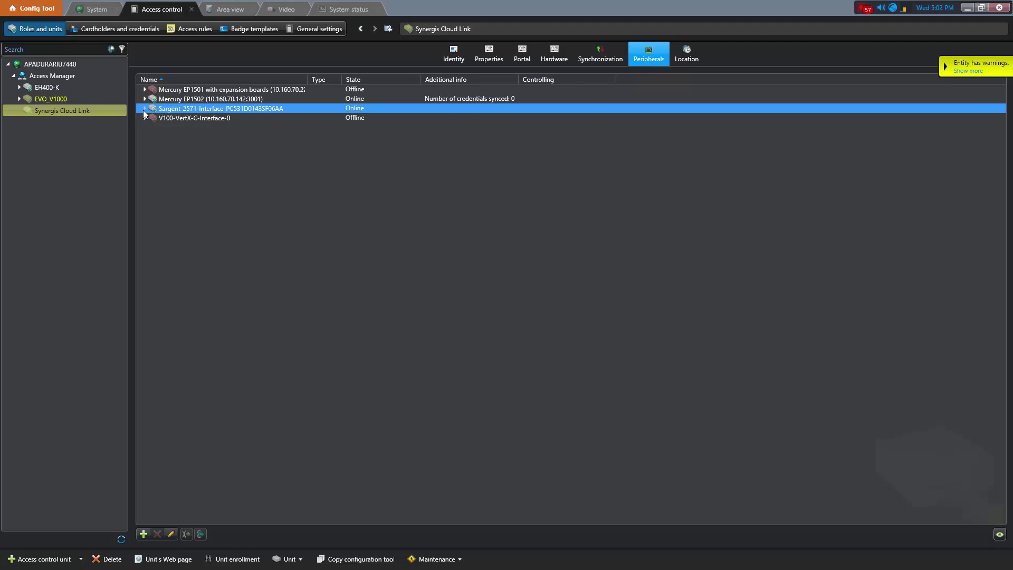
click(145, 108)
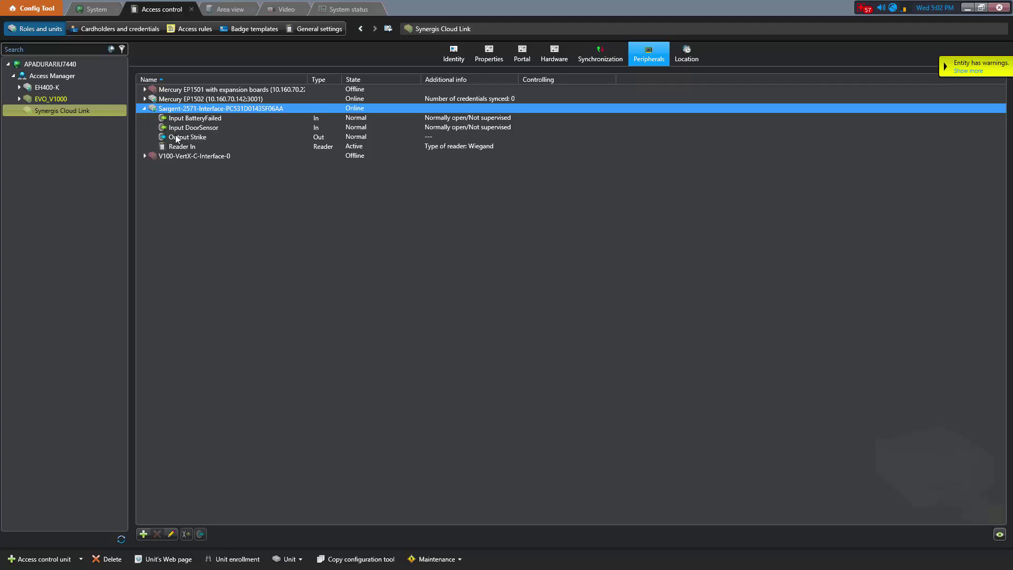
Step: Start a new door entity named 'IN120 Door' from the Area view
click(228, 11)
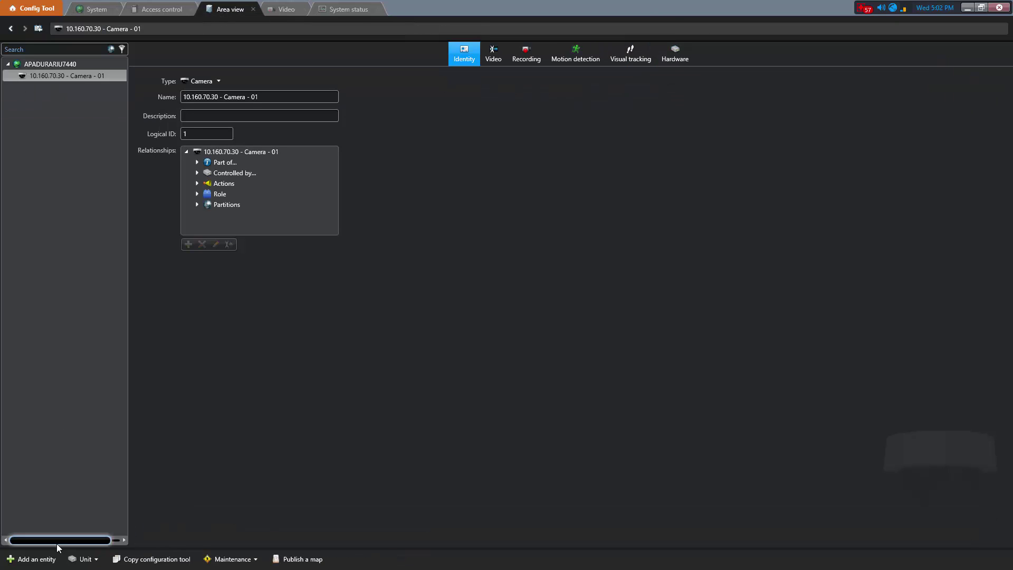
click(31, 558)
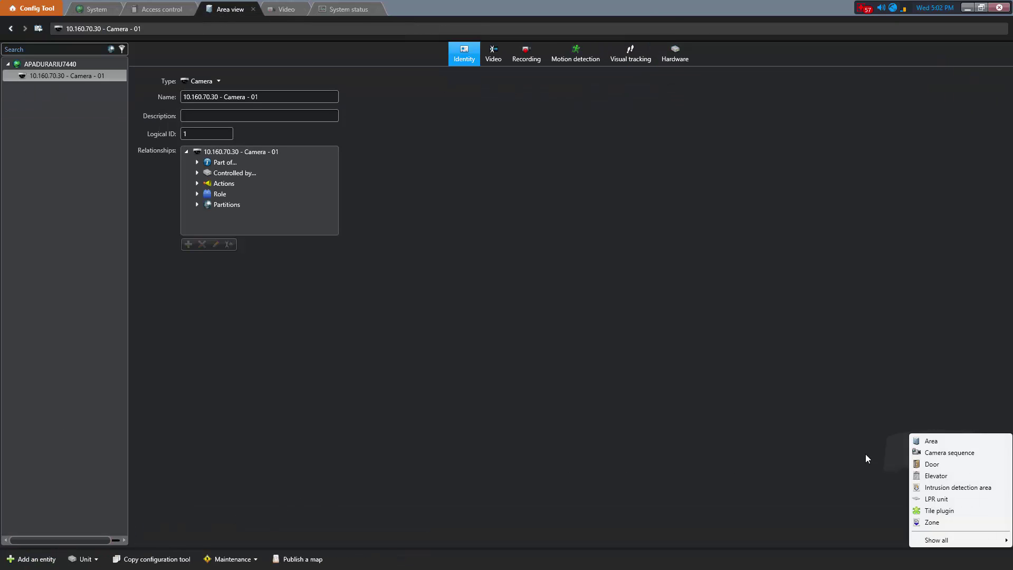
click(937, 464)
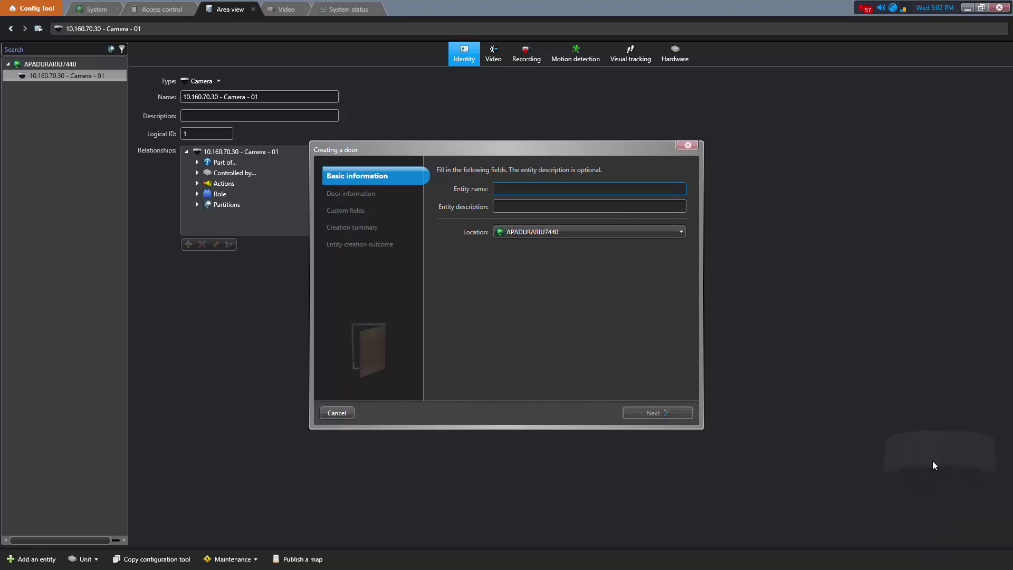
text(IN120)
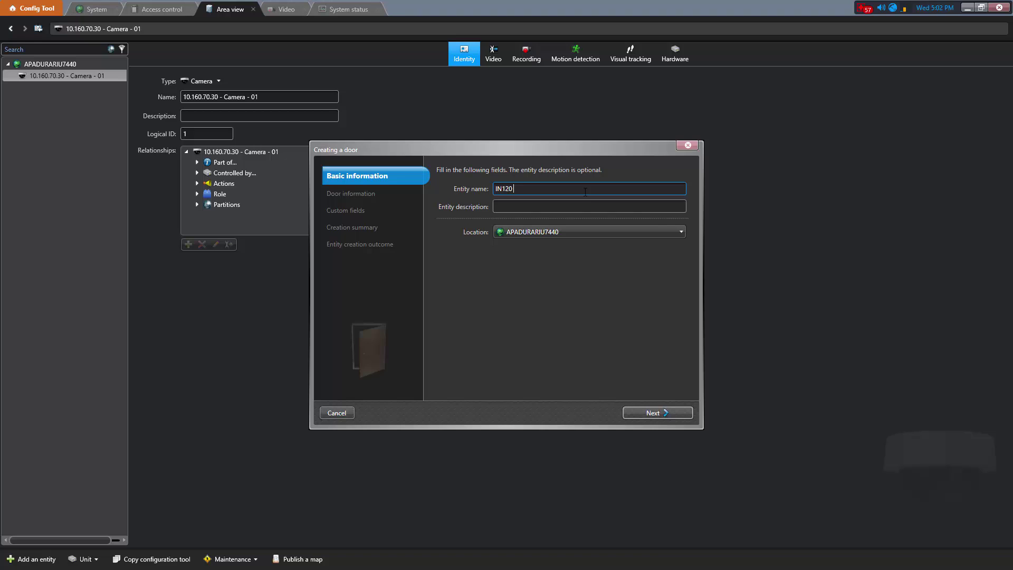
text( Door)
click(642, 410)
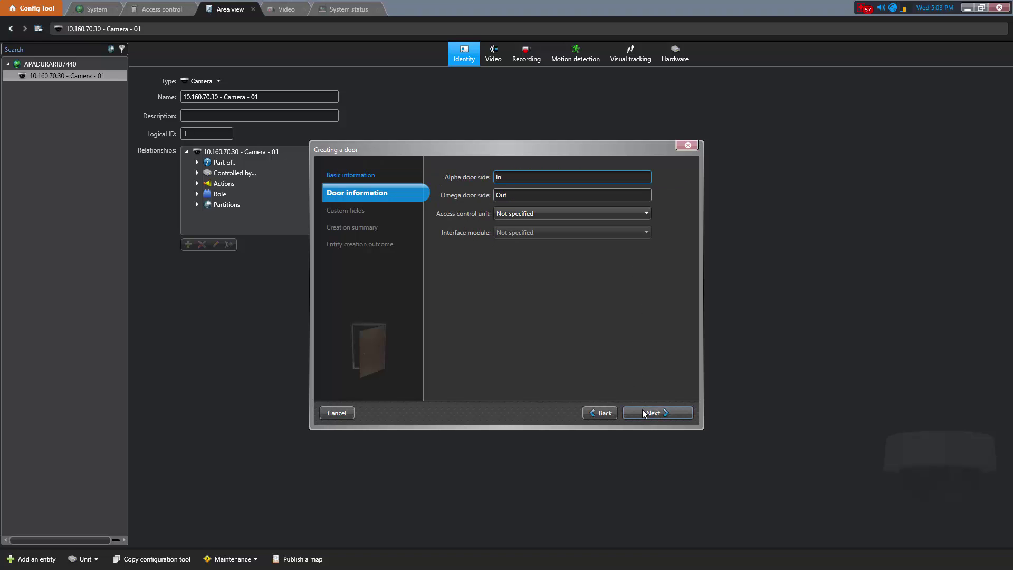
Step: Assign Synergis Cloud Link and the Sargent-2571 interface module to the door and finish
click(541, 215)
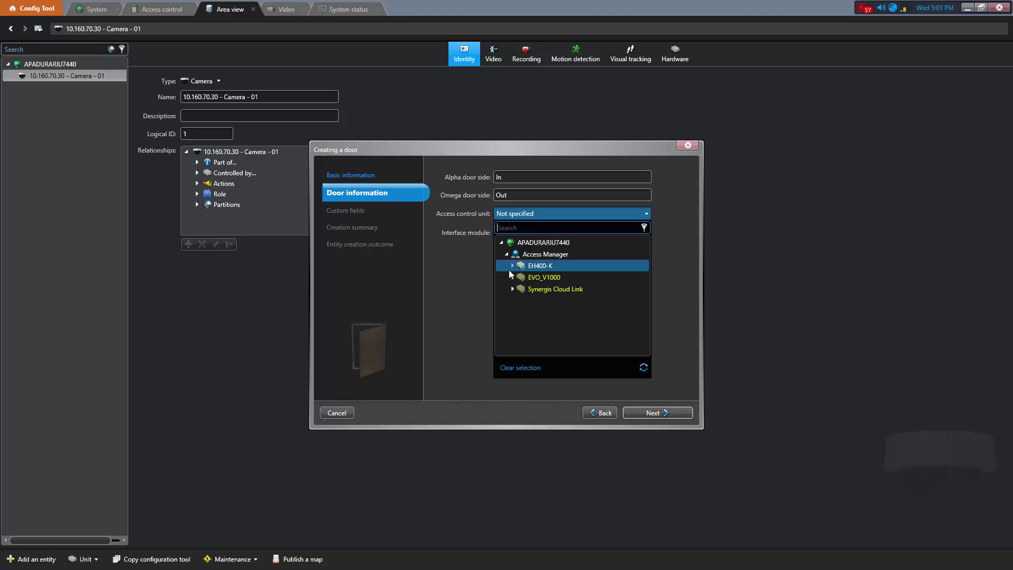
click(530, 289)
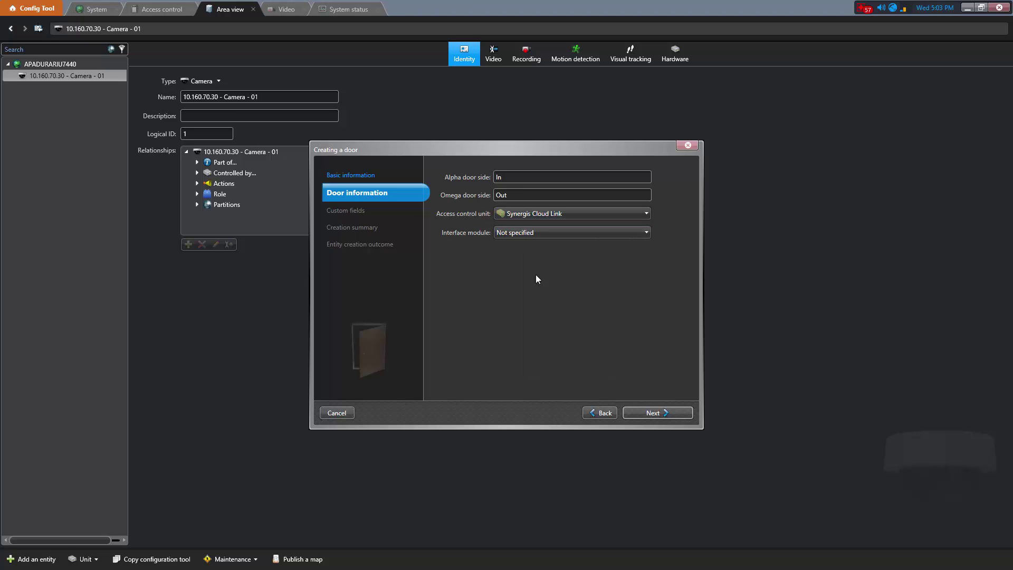
click(538, 233)
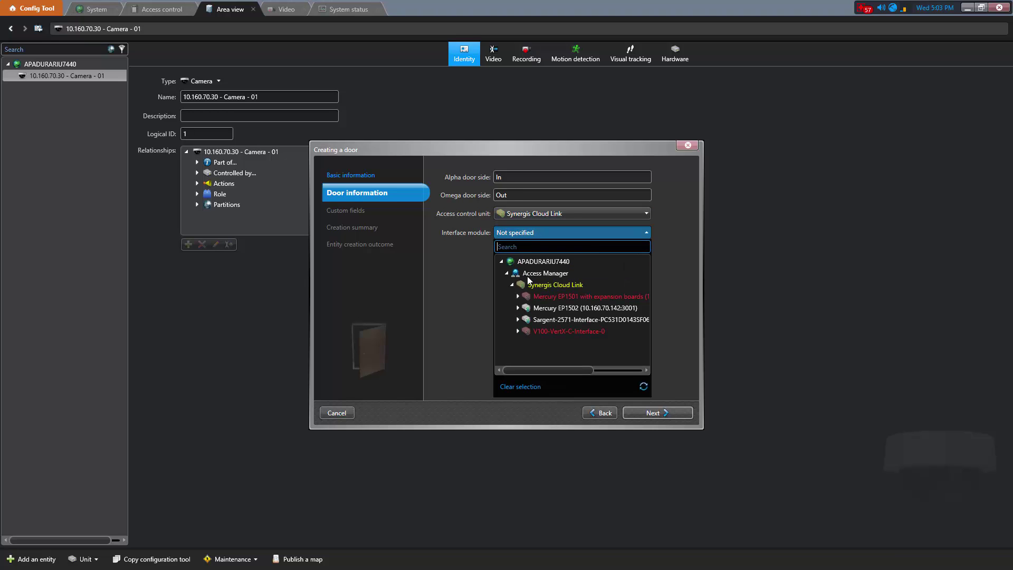
click(530, 319)
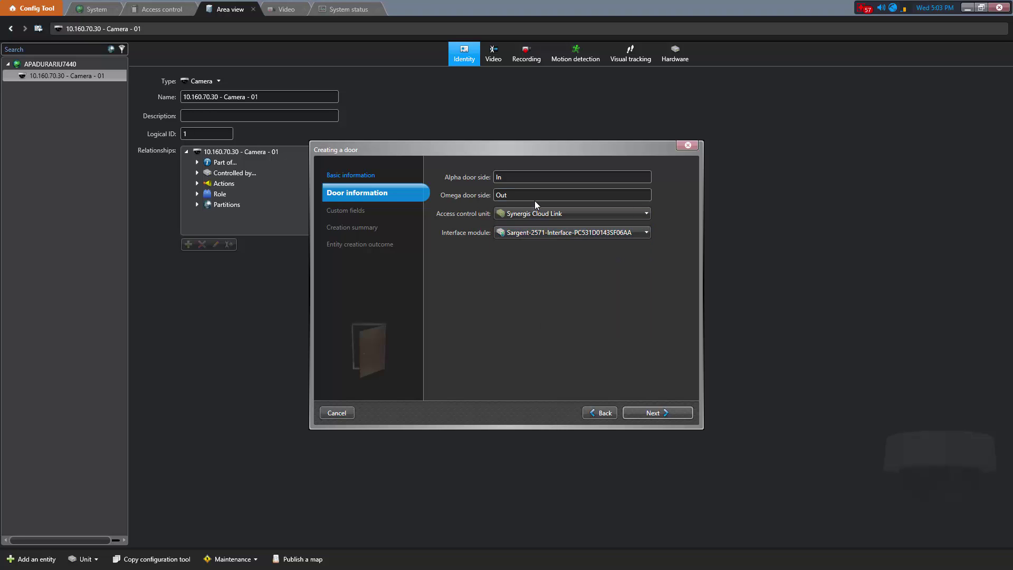
click(686, 413)
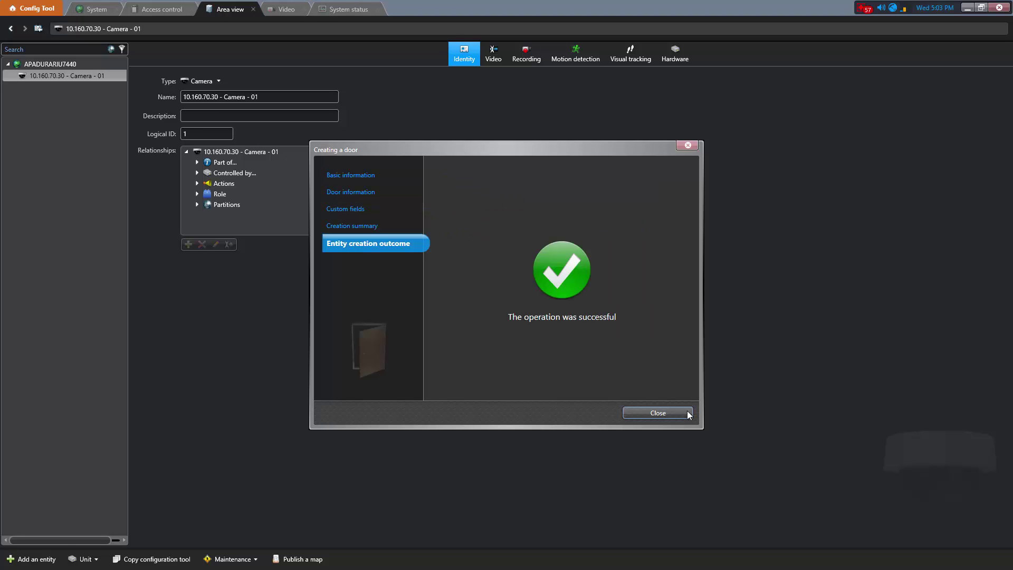
Step: Close the wizard and give IN120 Door the Reader In, Output Strike lock and Input DoorSensor, applied
click(686, 413)
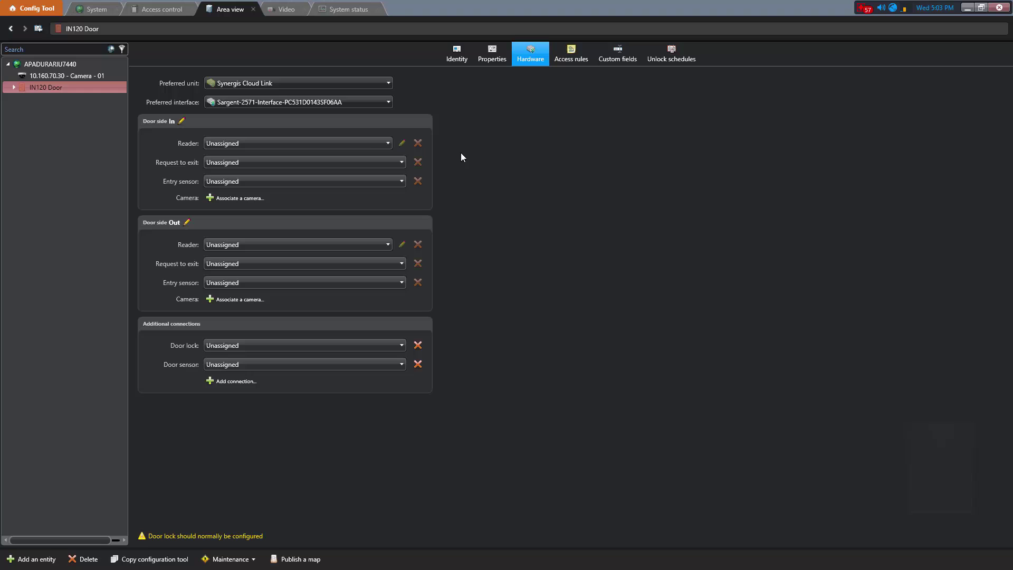
click(371, 143)
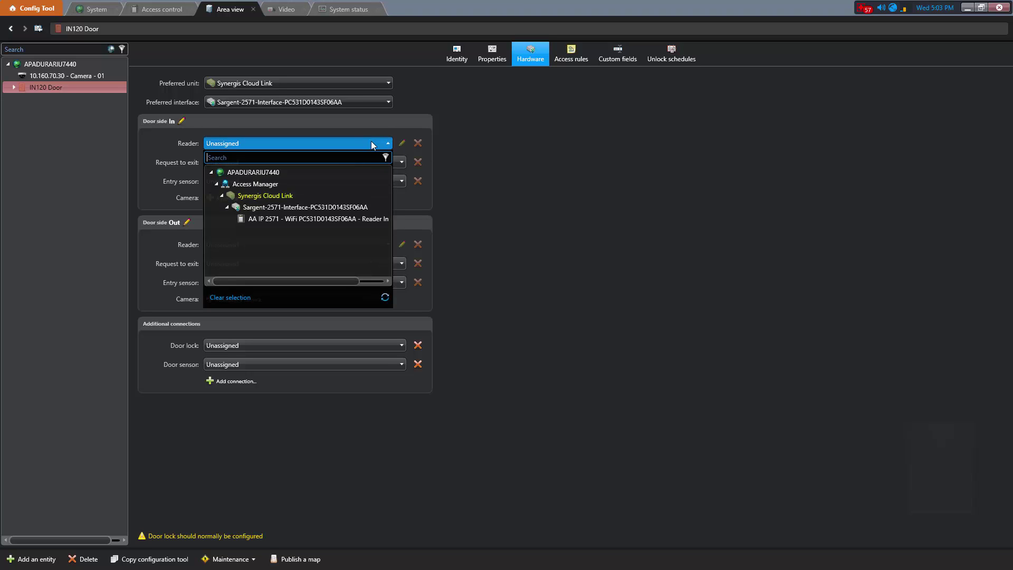
click(314, 219)
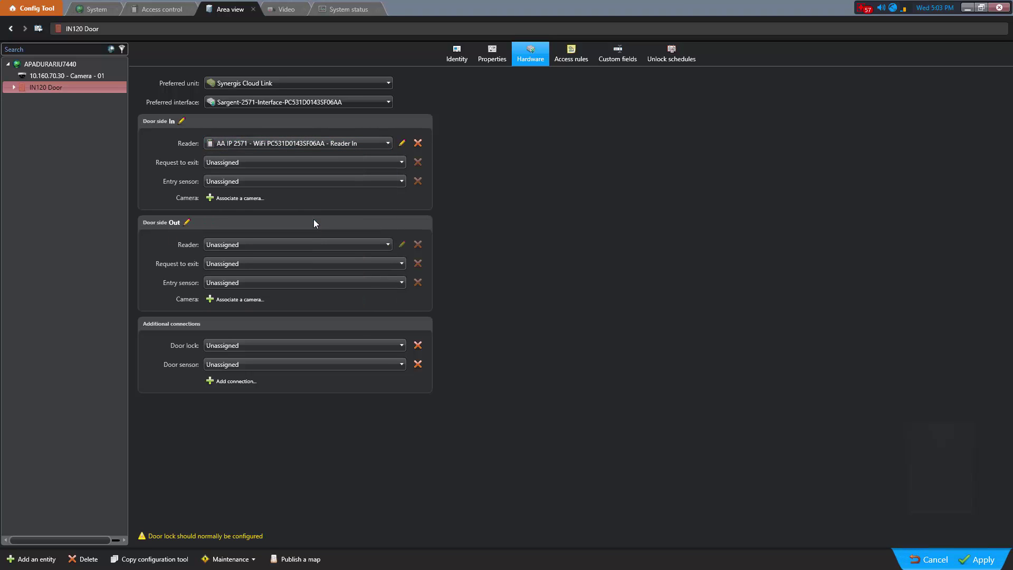
click(322, 343)
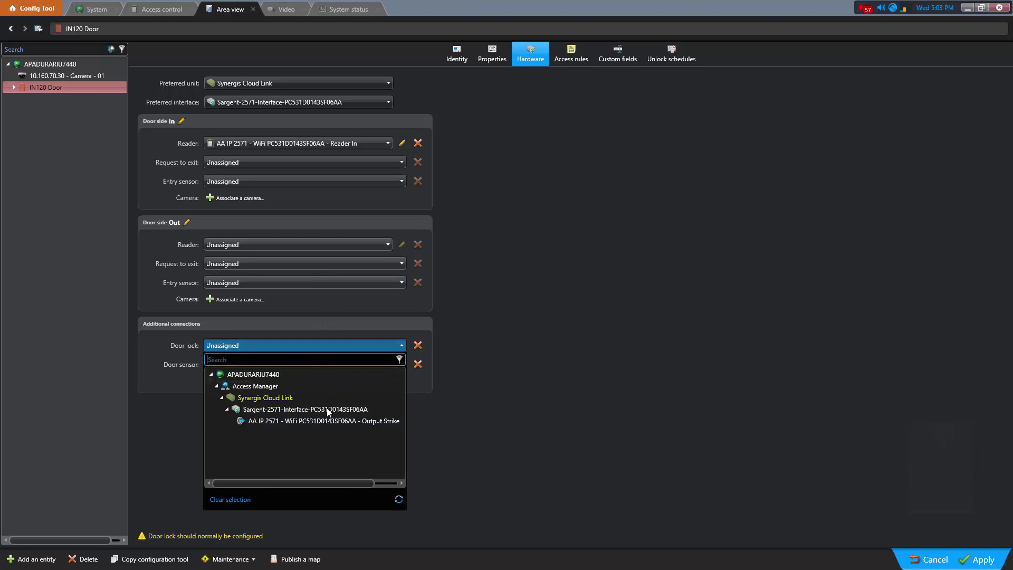
click(324, 419)
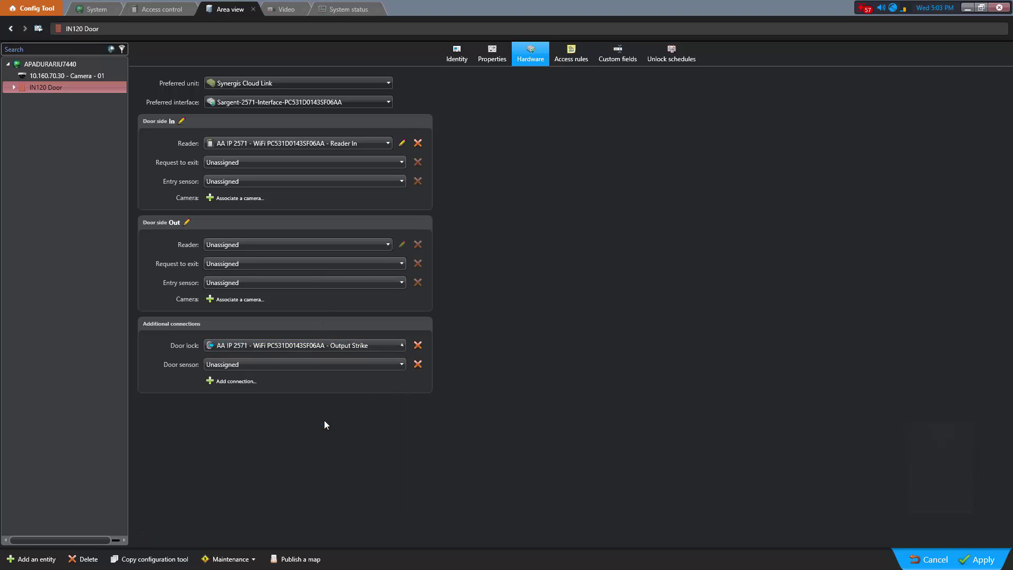
click(318, 366)
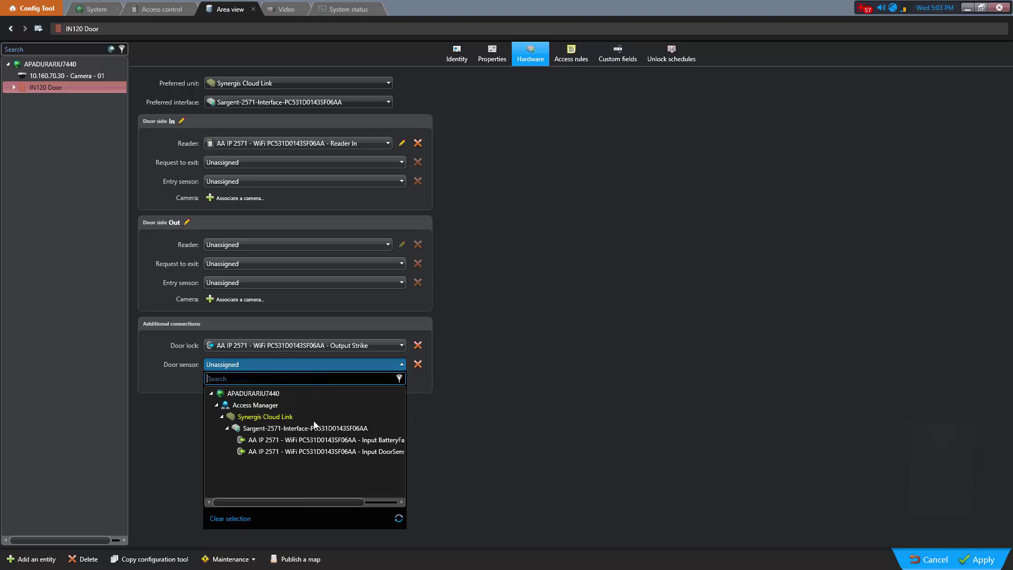
click(322, 452)
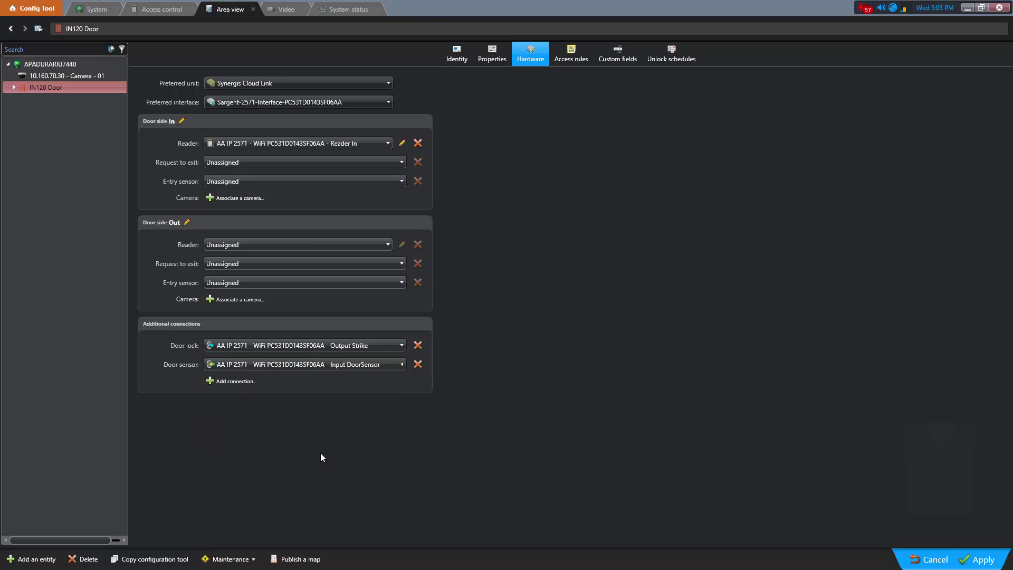
click(983, 560)
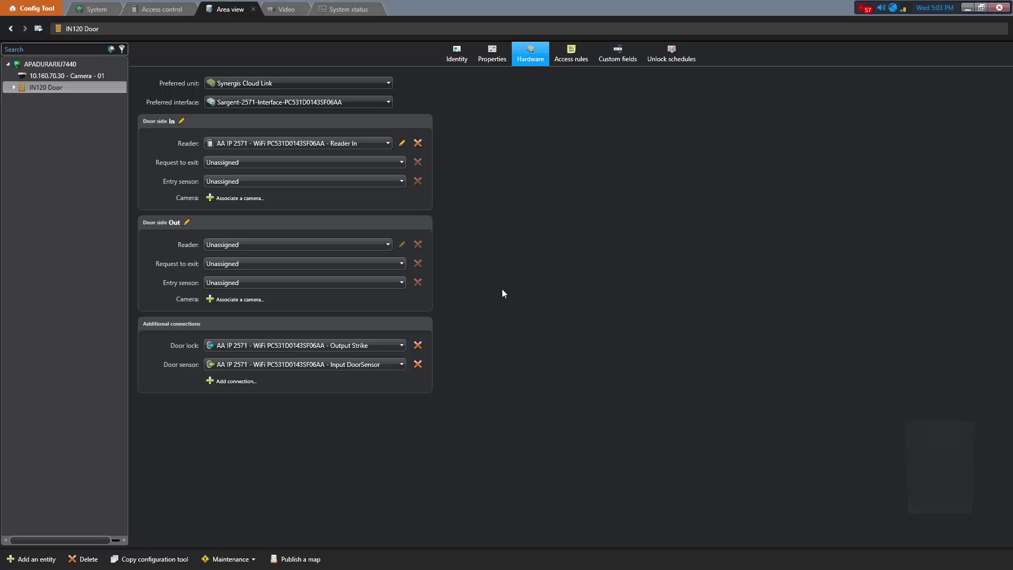
Step: Add the All open access rule to IN120 Door's In side, apply it, then show the Identity page
click(567, 59)
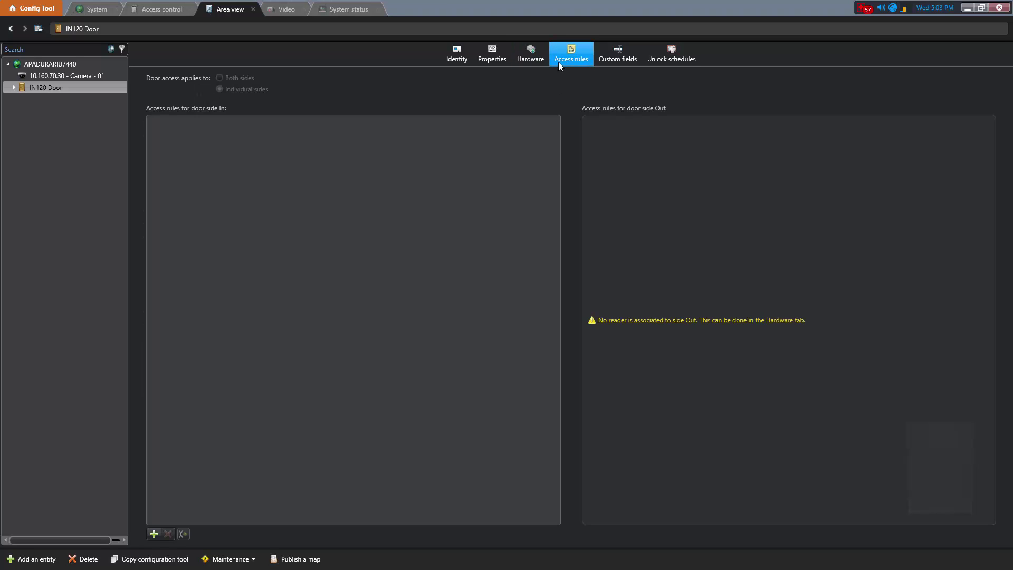
click(154, 533)
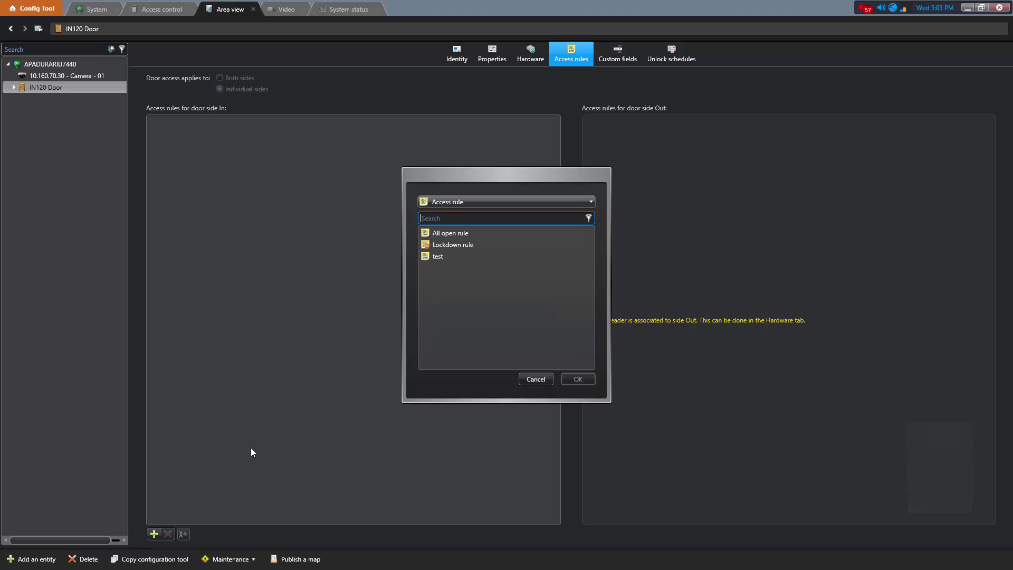
click(451, 234)
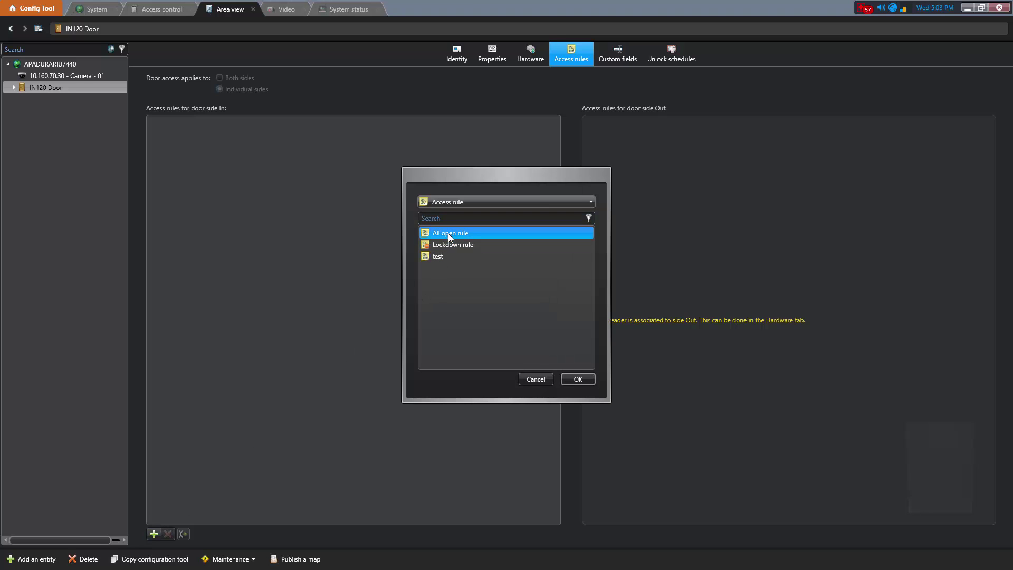
click(566, 378)
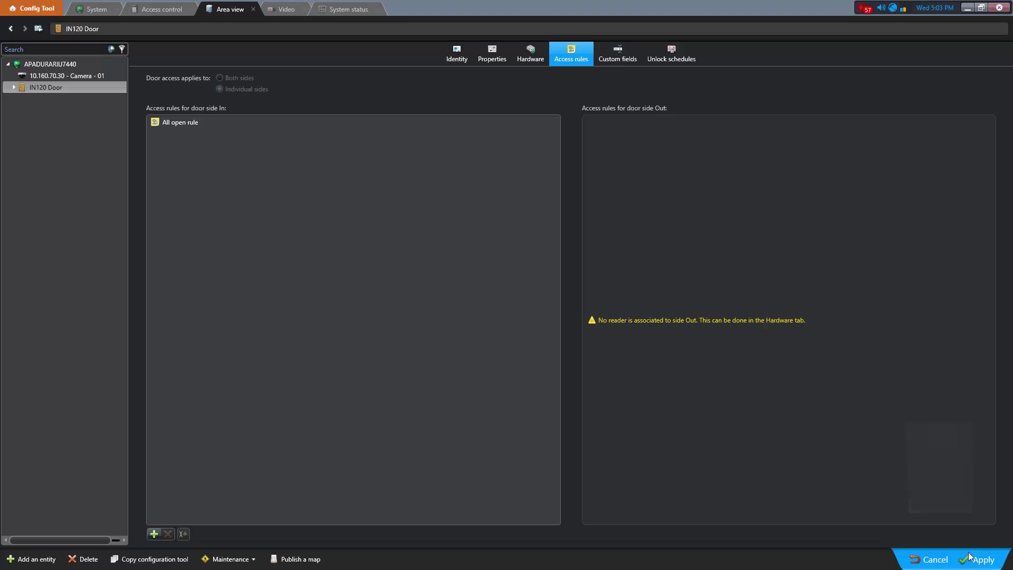
click(979, 559)
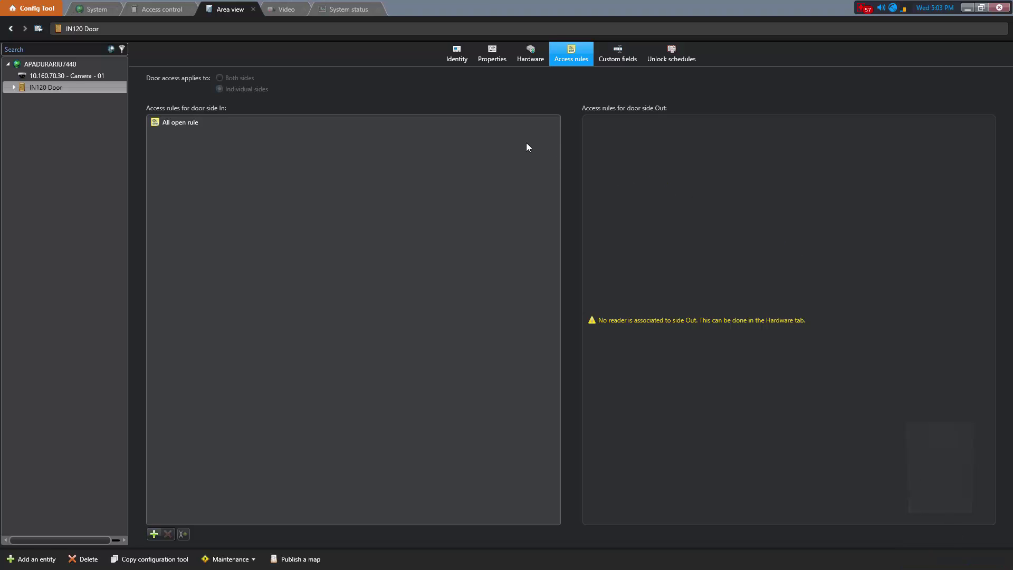
click(455, 54)
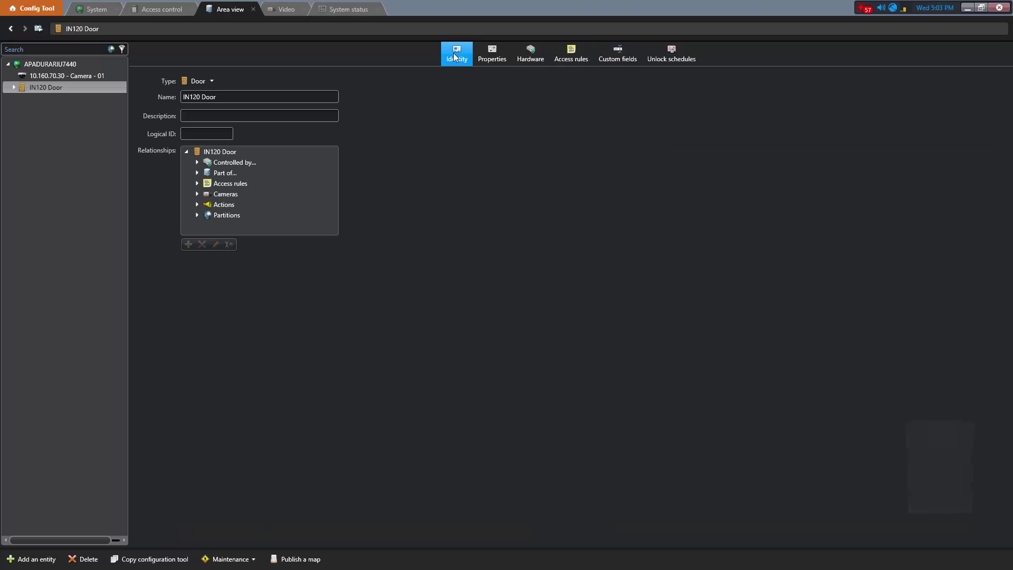